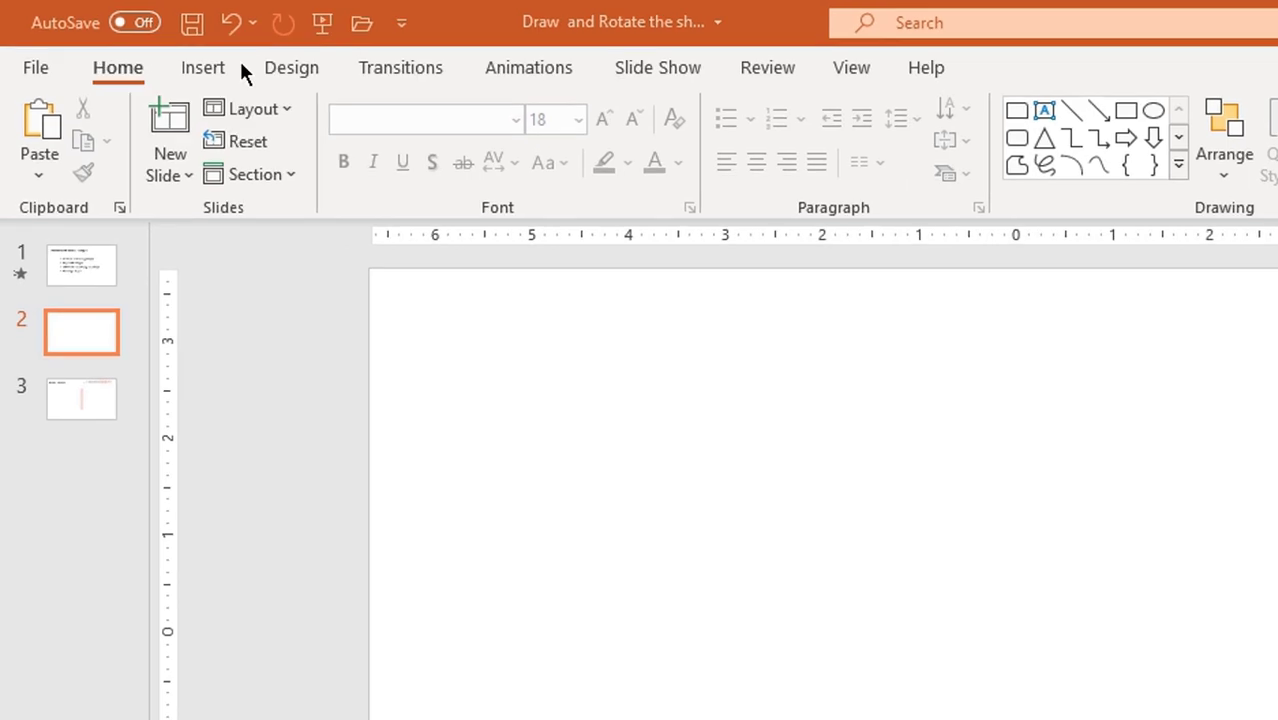
# Place a default 1-inch blue Oval circle on slide 2, left of the slide centre
pyautogui.click(199, 67)
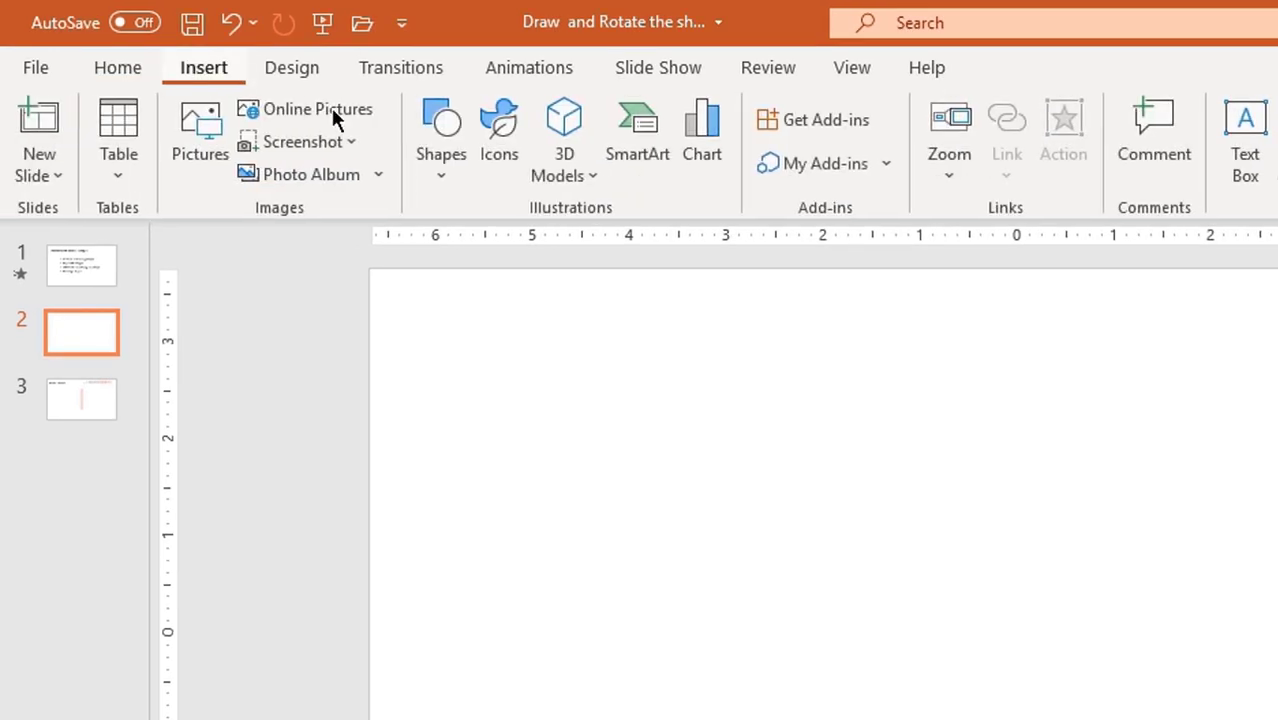
pyautogui.click(443, 180)
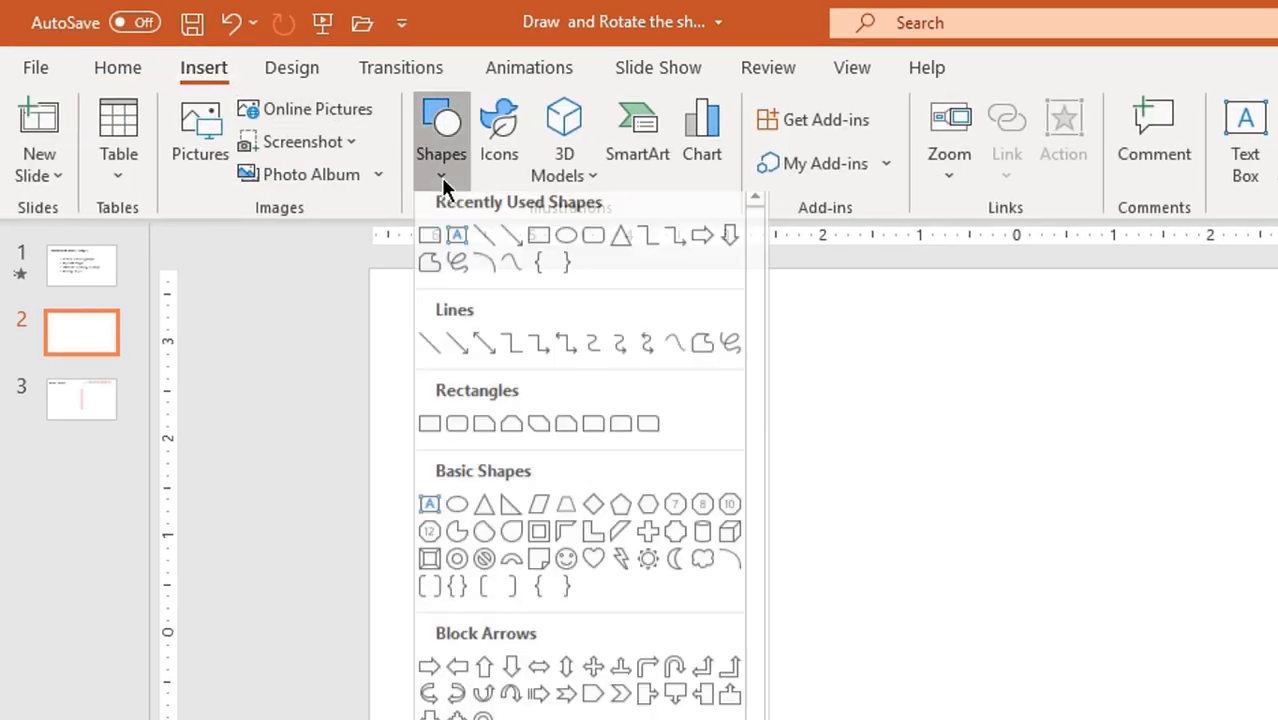
pyautogui.click(566, 247)
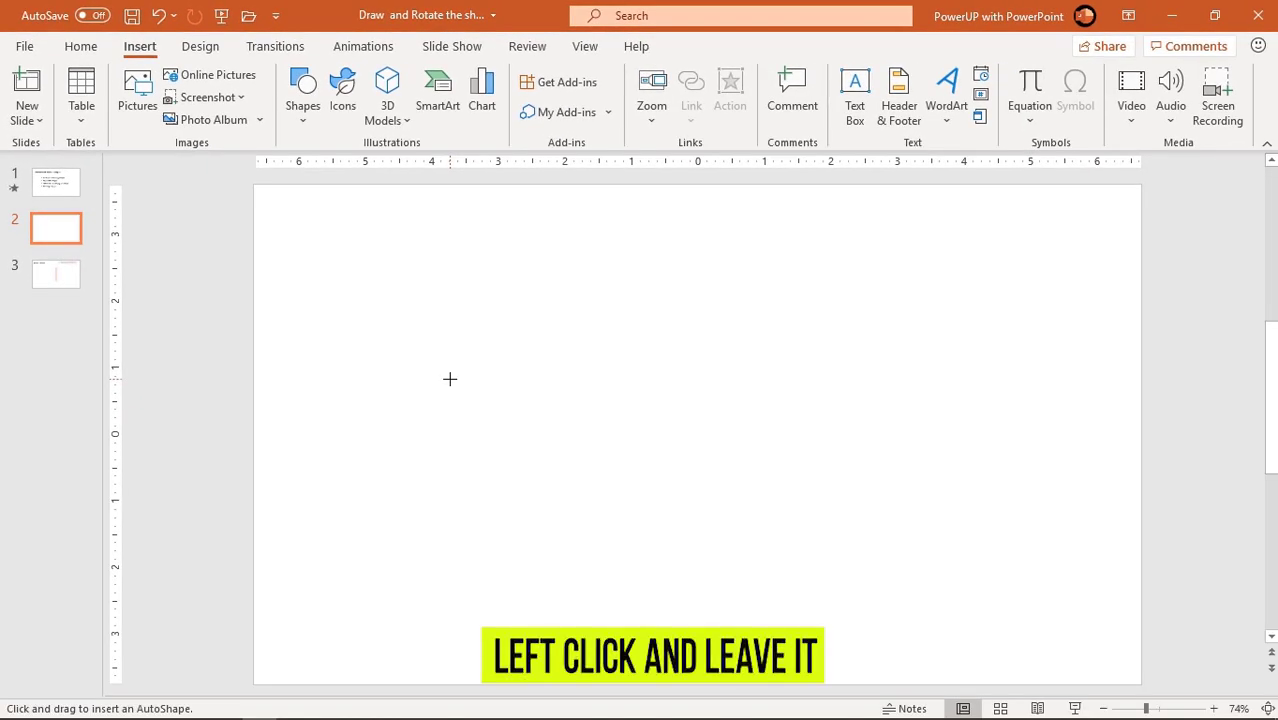
pyautogui.click(449, 378)
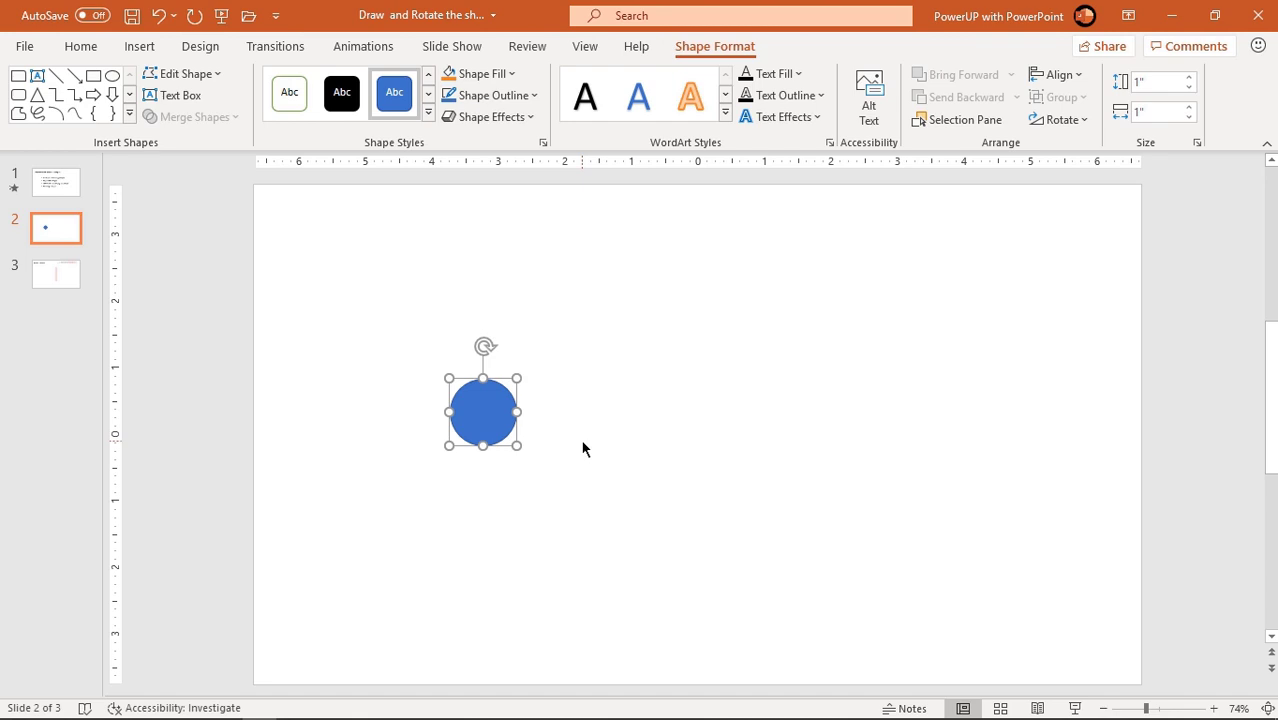
pyautogui.click(145, 48)
pyautogui.click(305, 123)
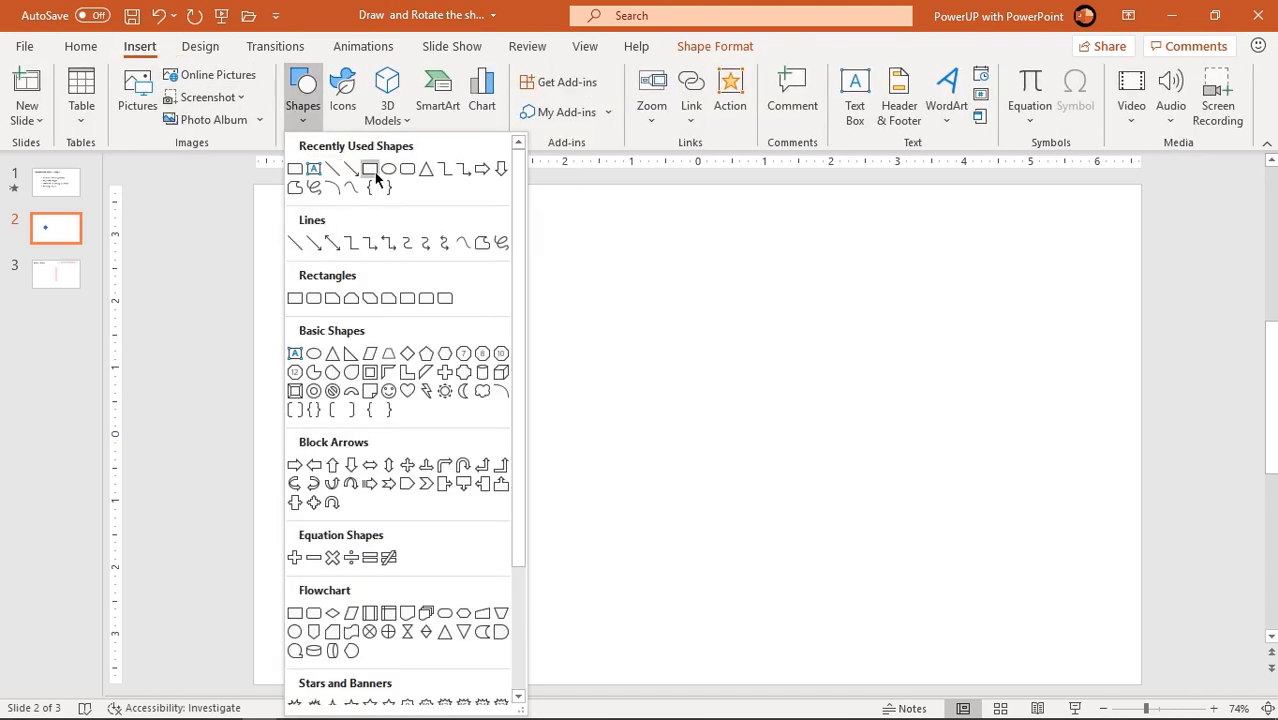
pyautogui.click(617, 385)
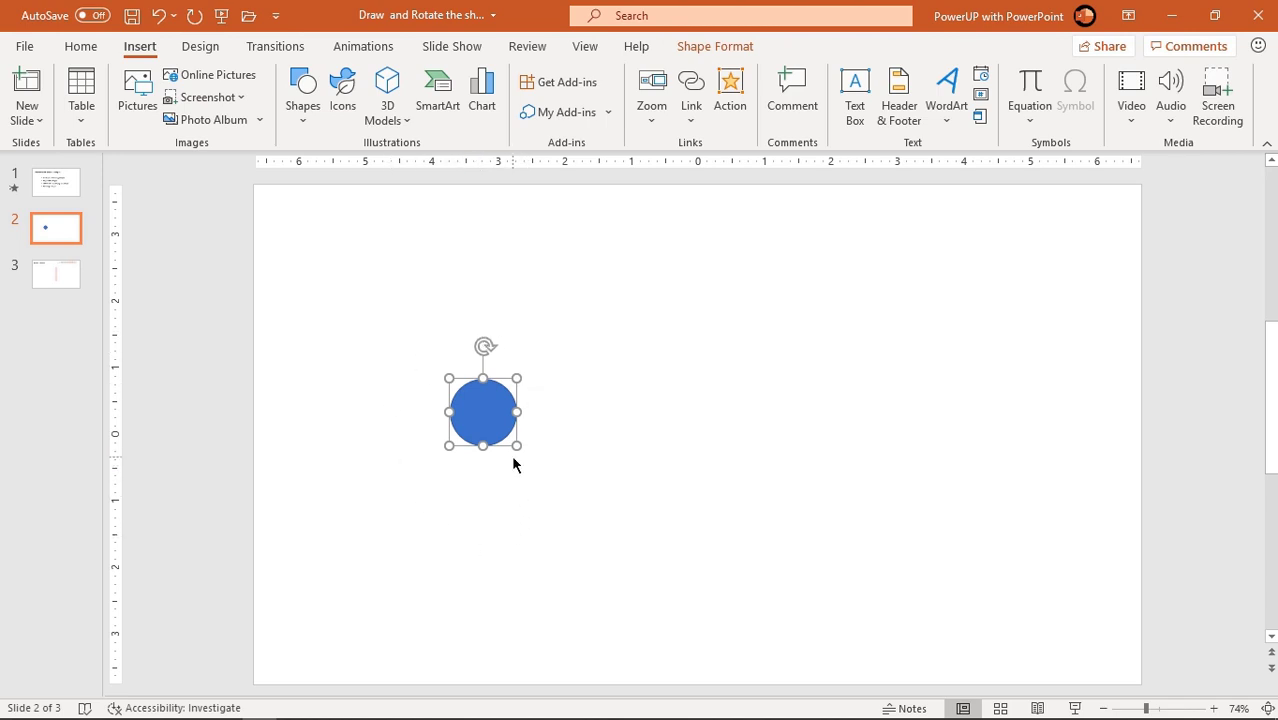
pyautogui.moveTo(517, 446); pyautogui.dragTo(600, 531)
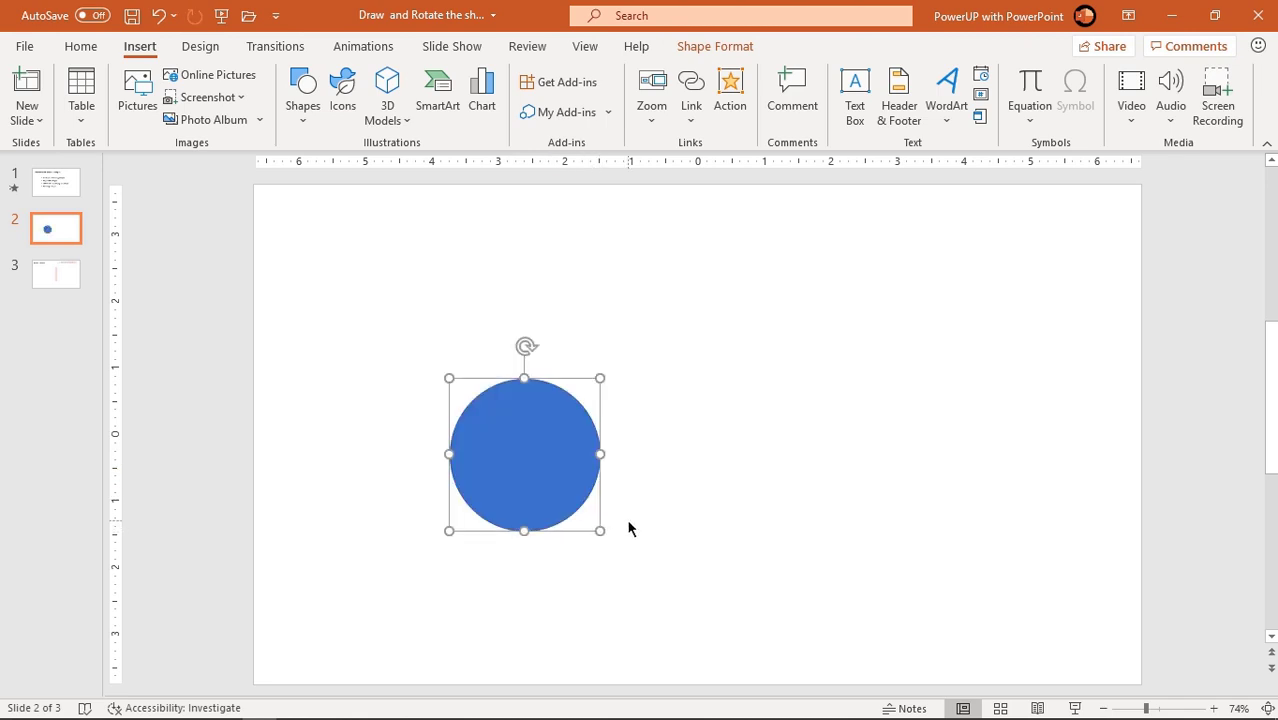
pyautogui.hotkey('ctrl', 'z')
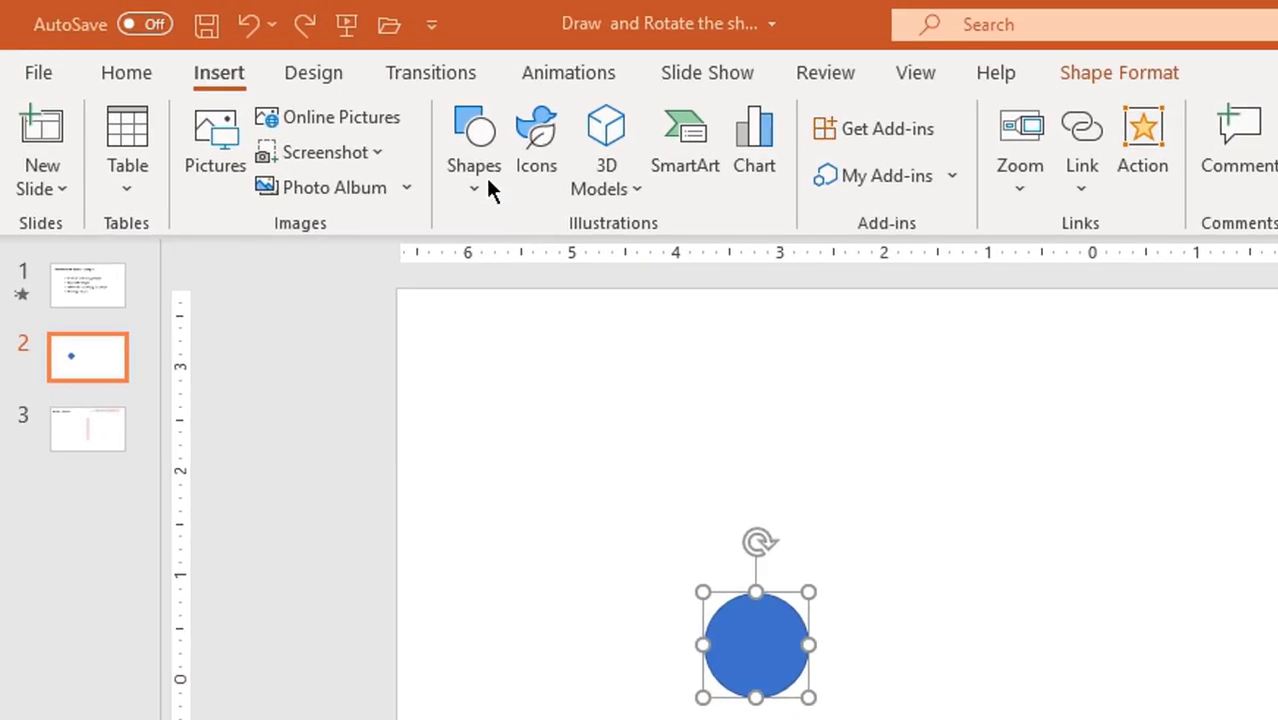
# Draw a long, flat Oval ellipse in the upper right of slide 2, then deselect it
pyautogui.click(476, 195)
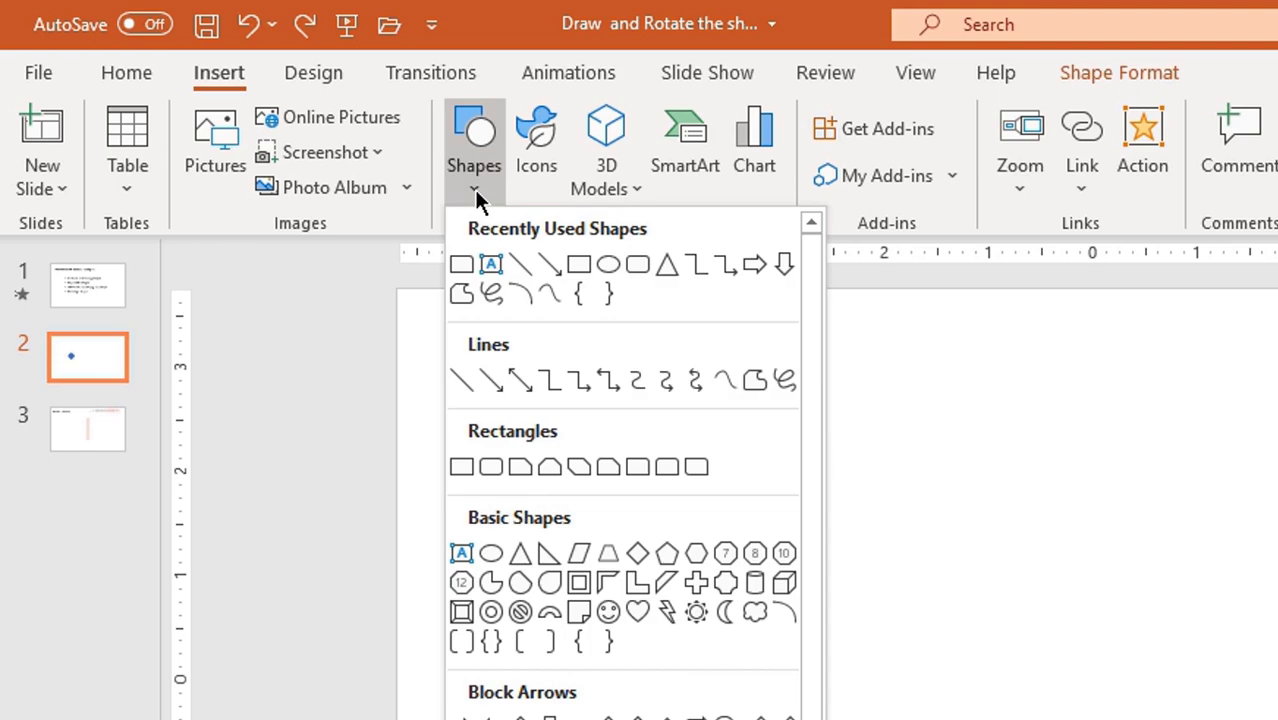
pyautogui.click(608, 263)
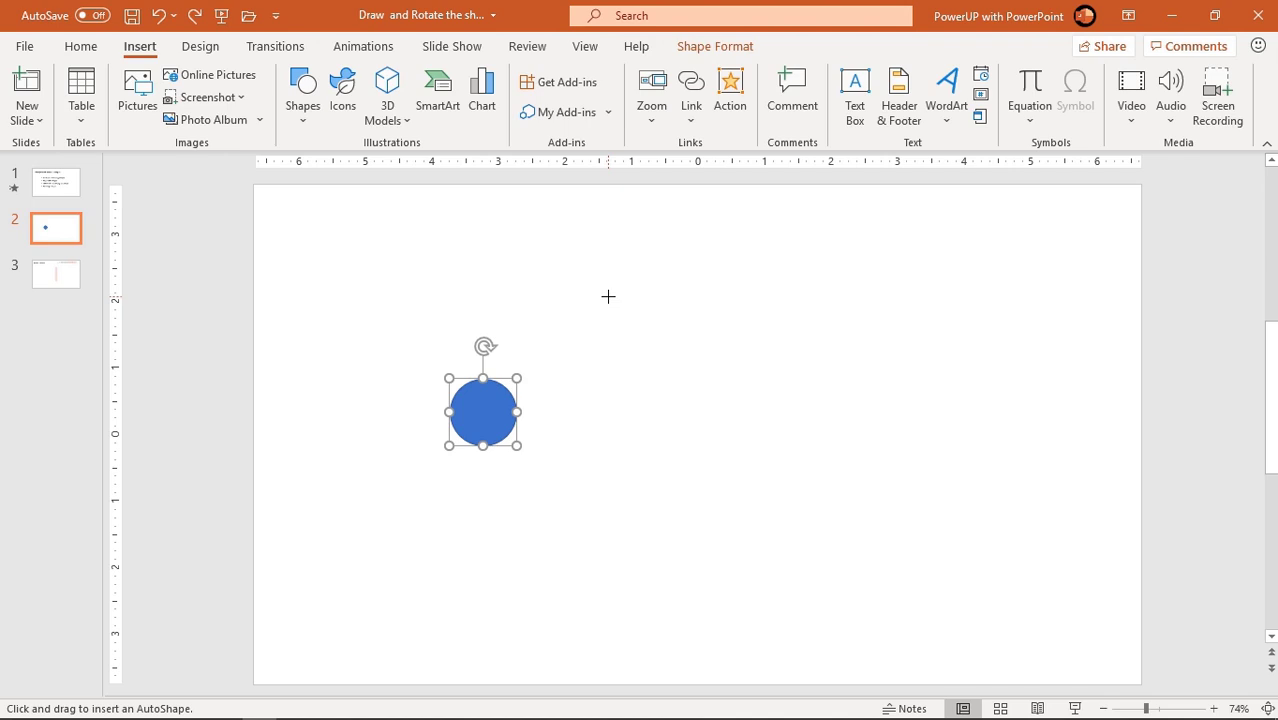
pyautogui.moveTo(608, 296)
pyautogui.mouseDown()
pyautogui.moveTo(648, 323)
pyautogui.moveTo(884, 402)
pyautogui.moveTo(916, 422)
pyautogui.moveTo(959, 489)
pyautogui.moveTo(990, 491)
pyautogui.moveTo(1010, 397)
pyautogui.moveTo(876, 403)
pyautogui.moveTo(819, 443)
pyautogui.moveTo(747, 561)
pyautogui.moveTo(659, 588)
pyautogui.moveTo(873, 431)
pyautogui.moveTo(963, 402)
pyautogui.moveTo(1057, 398)
pyautogui.mouseUp()
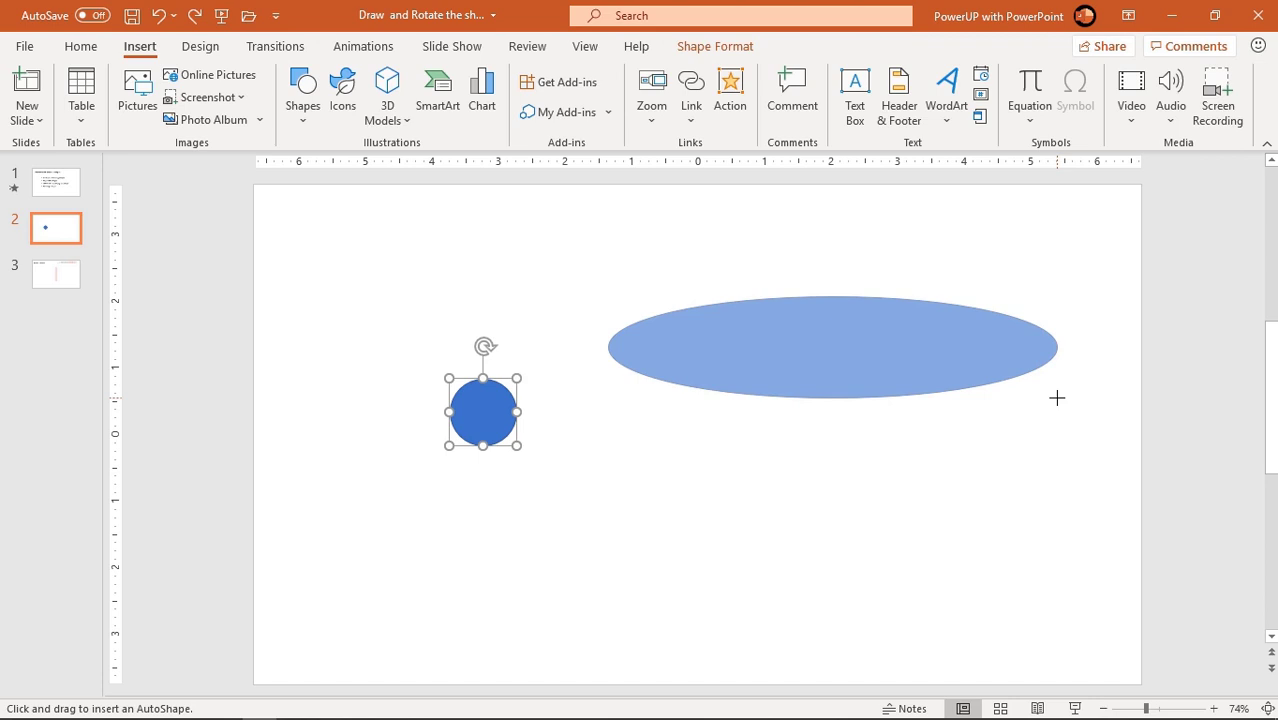
pyautogui.moveTo(1057, 398); pyautogui.dragTo(1057, 398)
pyautogui.click(898, 462)
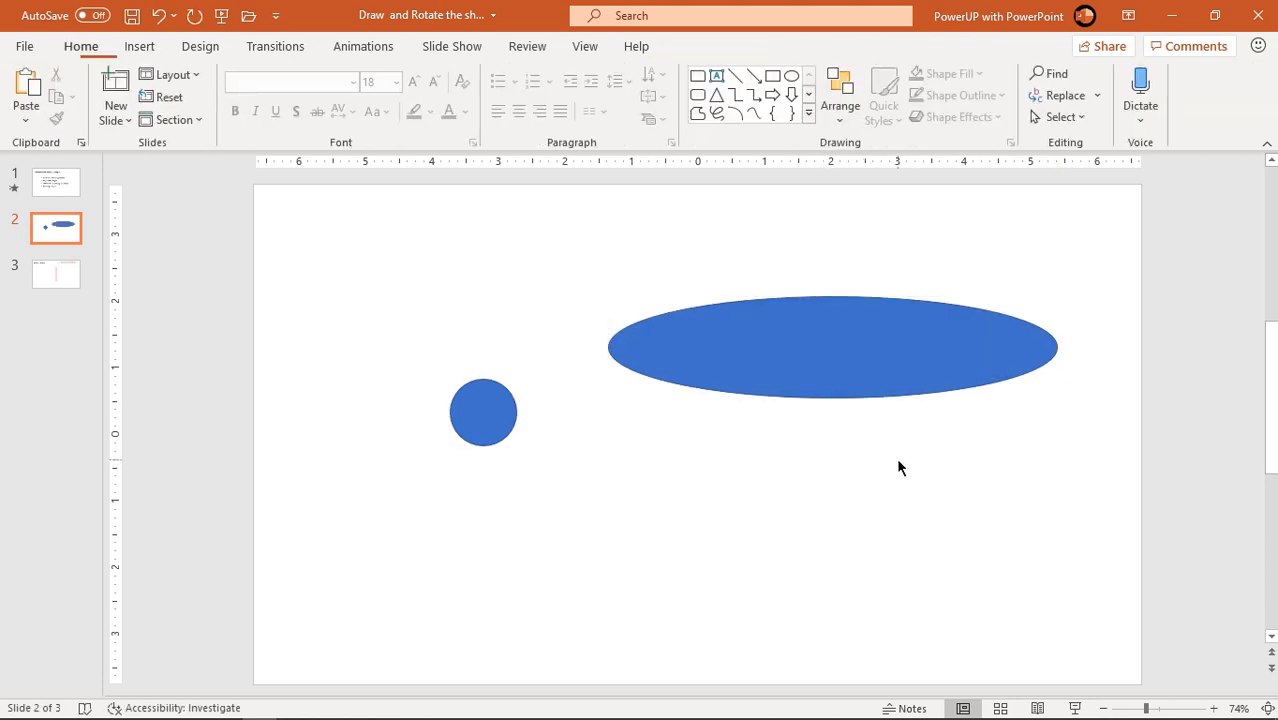
# Draw a mid-size Oval circle below the long ellipse
pyautogui.hotkey('alt', 'n')
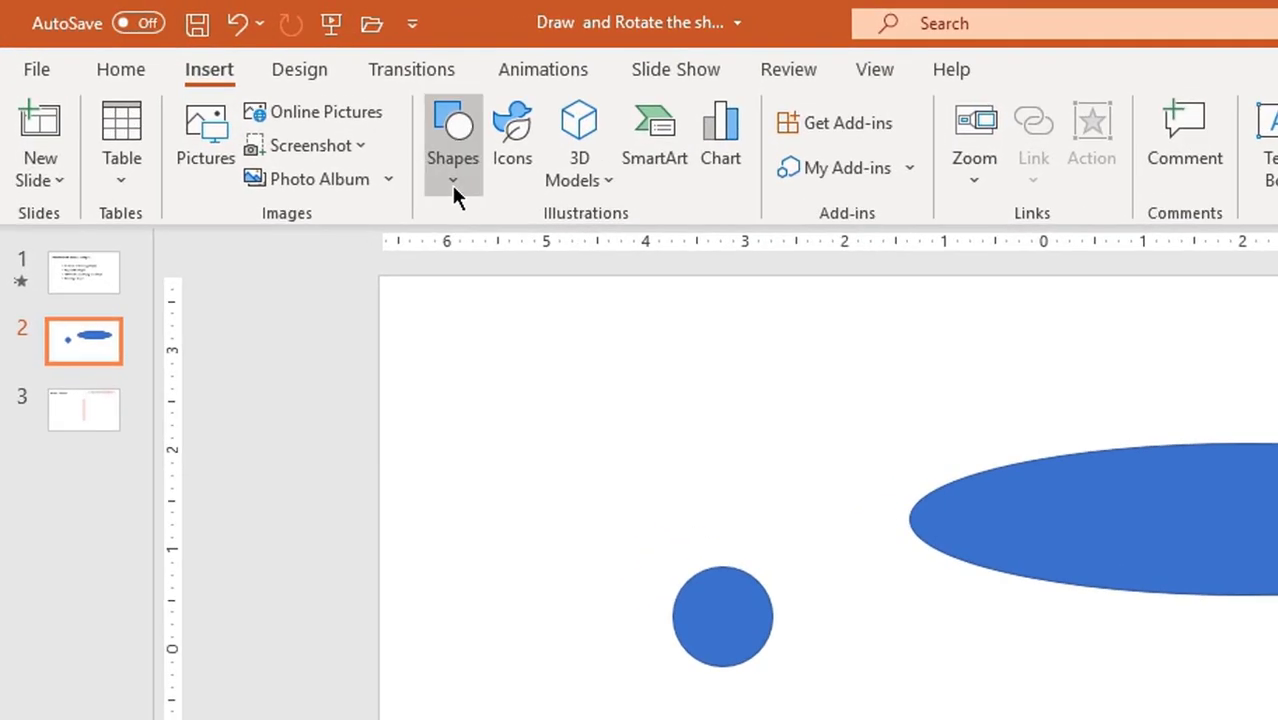
pyautogui.click(301, 121)
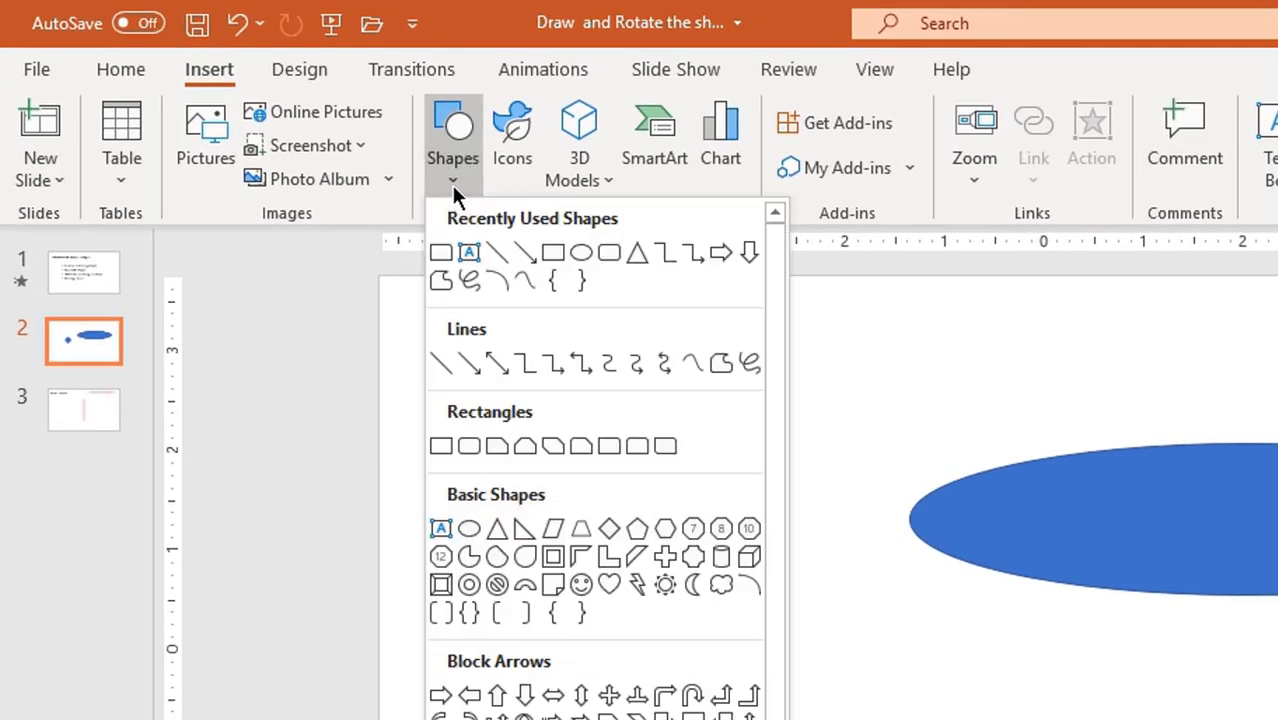
pyautogui.click(580, 255)
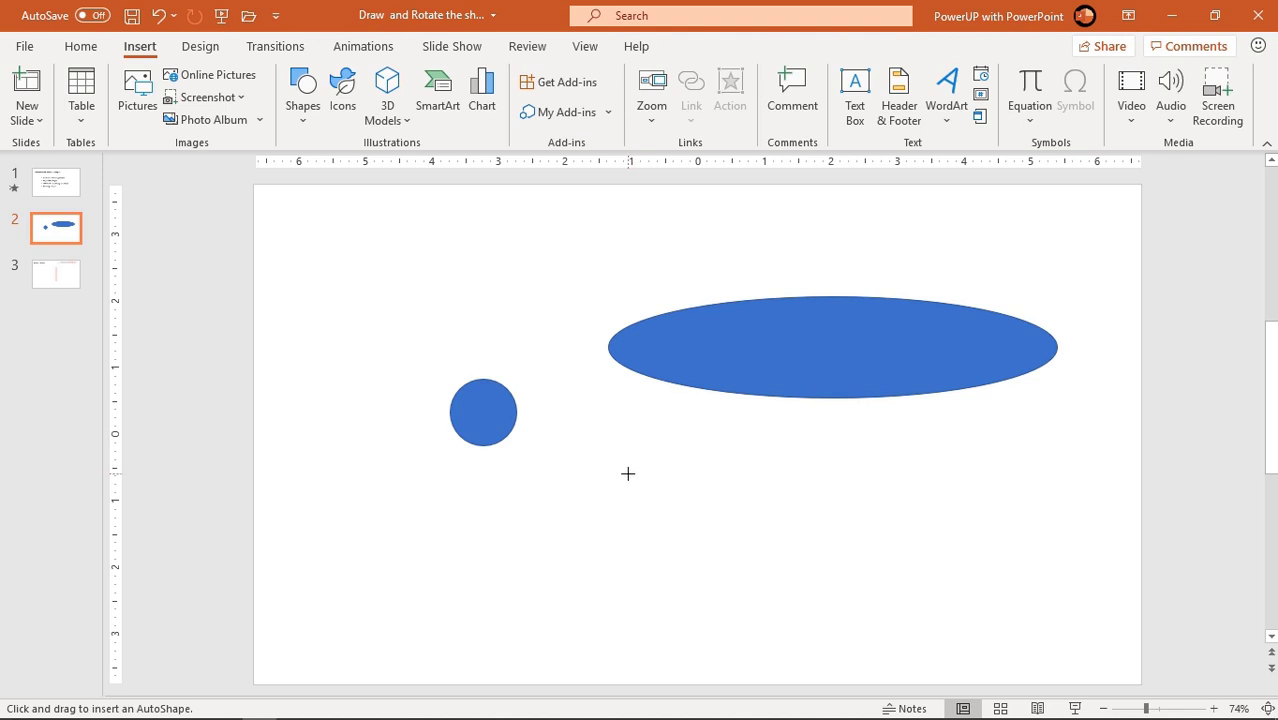
pyautogui.moveTo(608, 463); pyautogui.dragTo(796, 644)
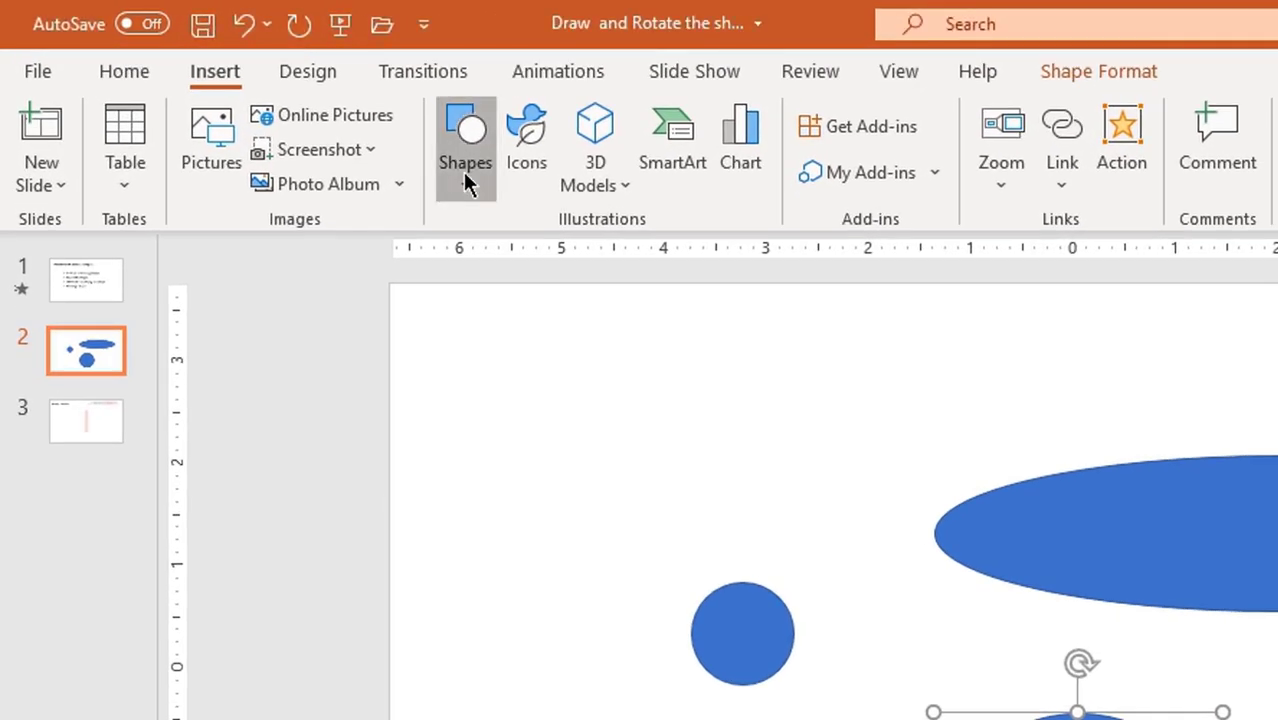
# Draw a large 3.48-inch perfect circle in the upper left, over the small circle
pyautogui.click(462, 175)
pyautogui.click(594, 263)
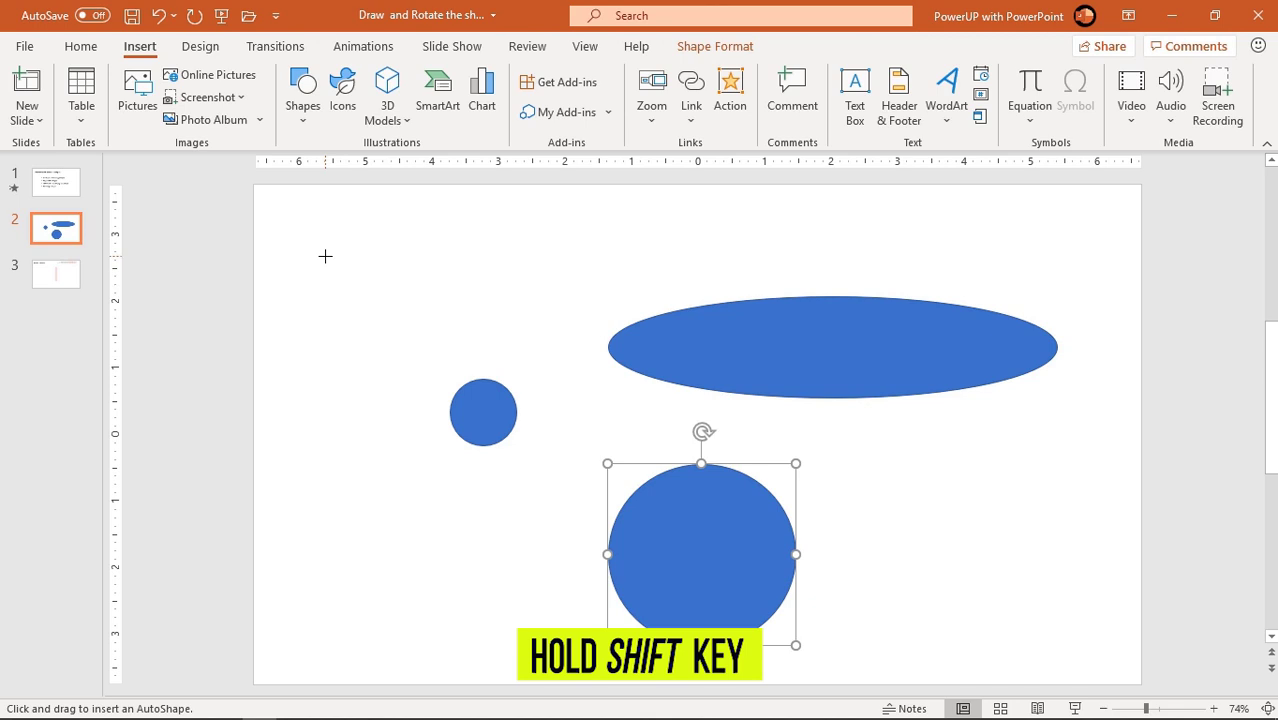
pyautogui.moveTo(325, 255); pyautogui.dragTo(557, 451)
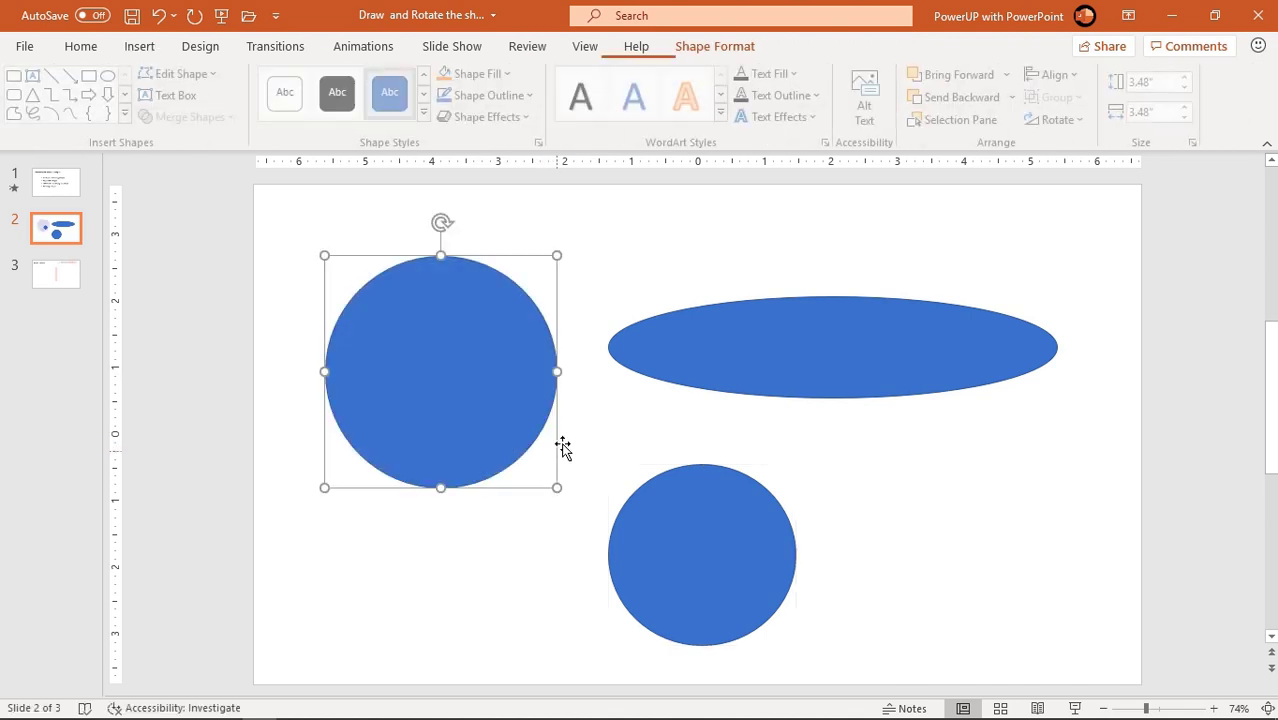
# Draw a circle outward from its centre in the lower right of slide 2
pyautogui.click(463, 554)
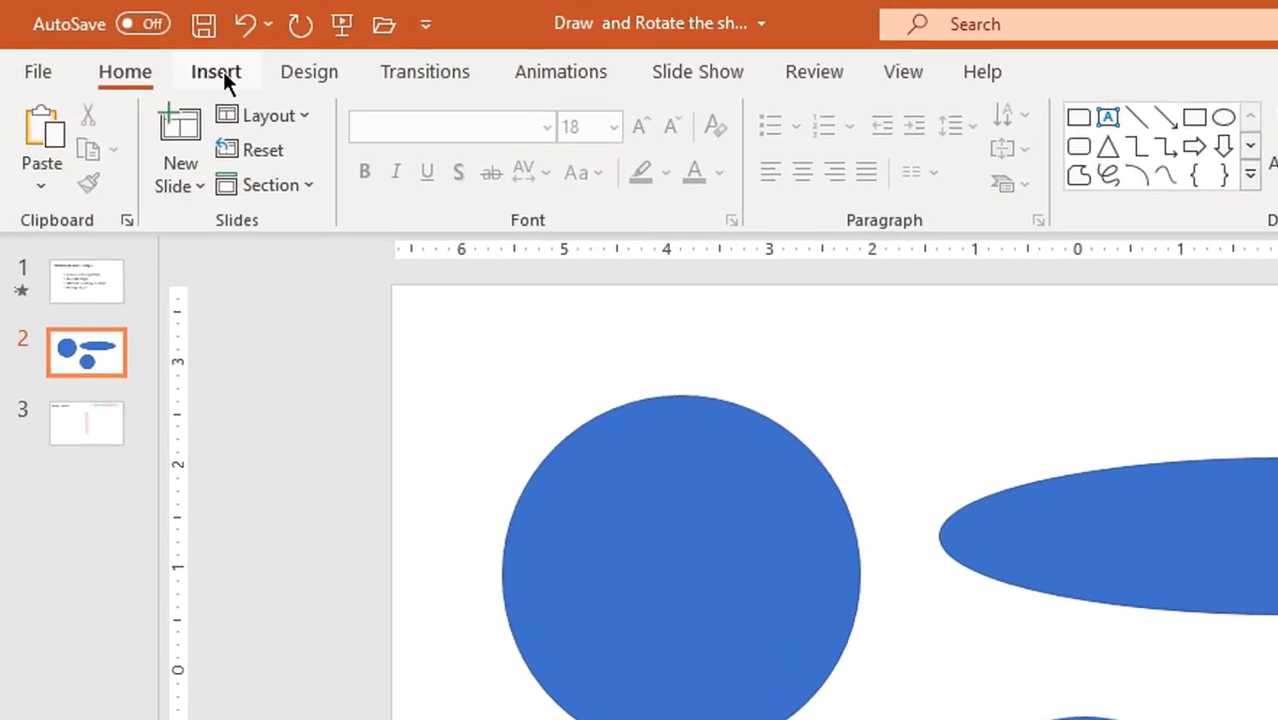
pyautogui.click(139, 46)
pyautogui.click(474, 186)
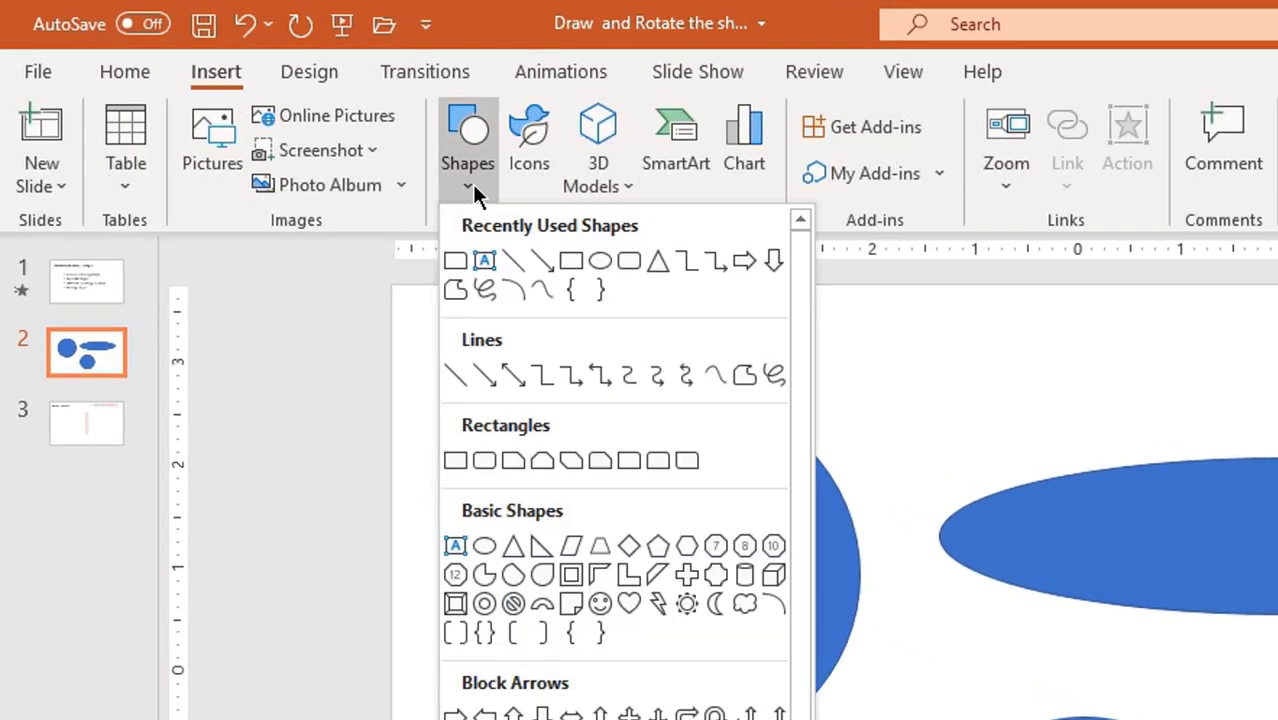
pyautogui.click(600, 261)
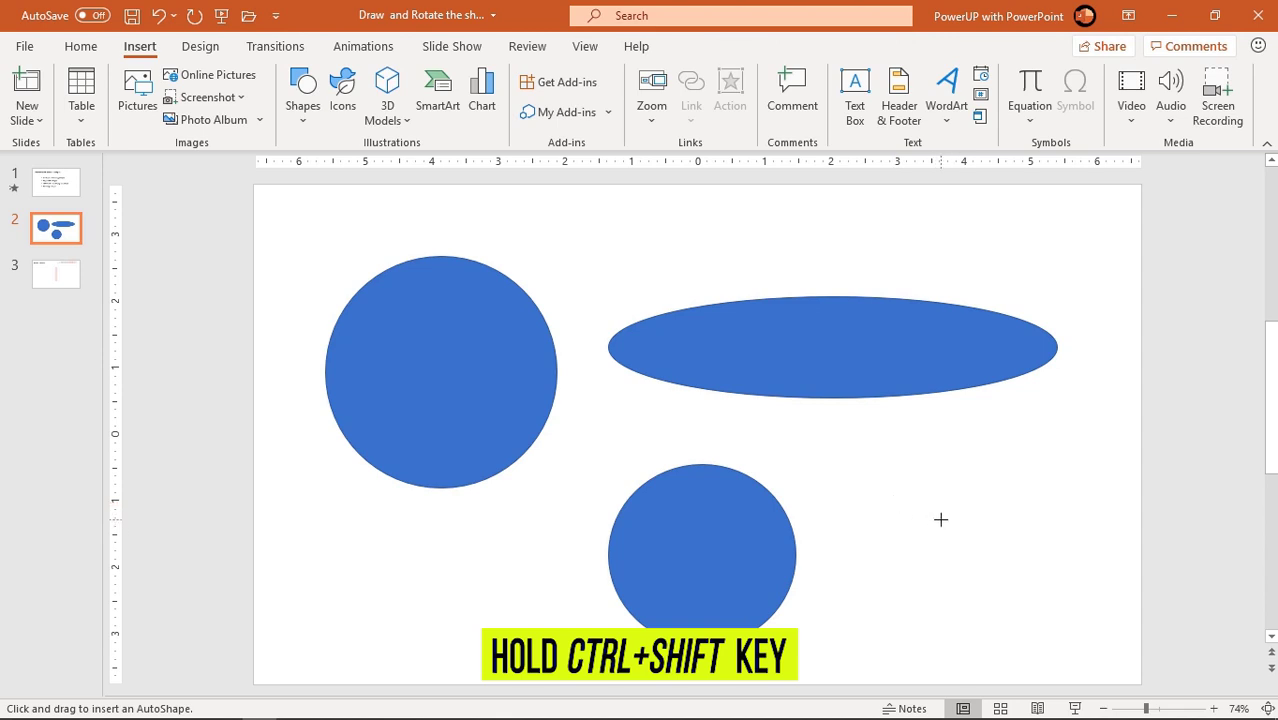
pyautogui.moveTo(943, 520); pyautogui.dragTo(1047, 625)
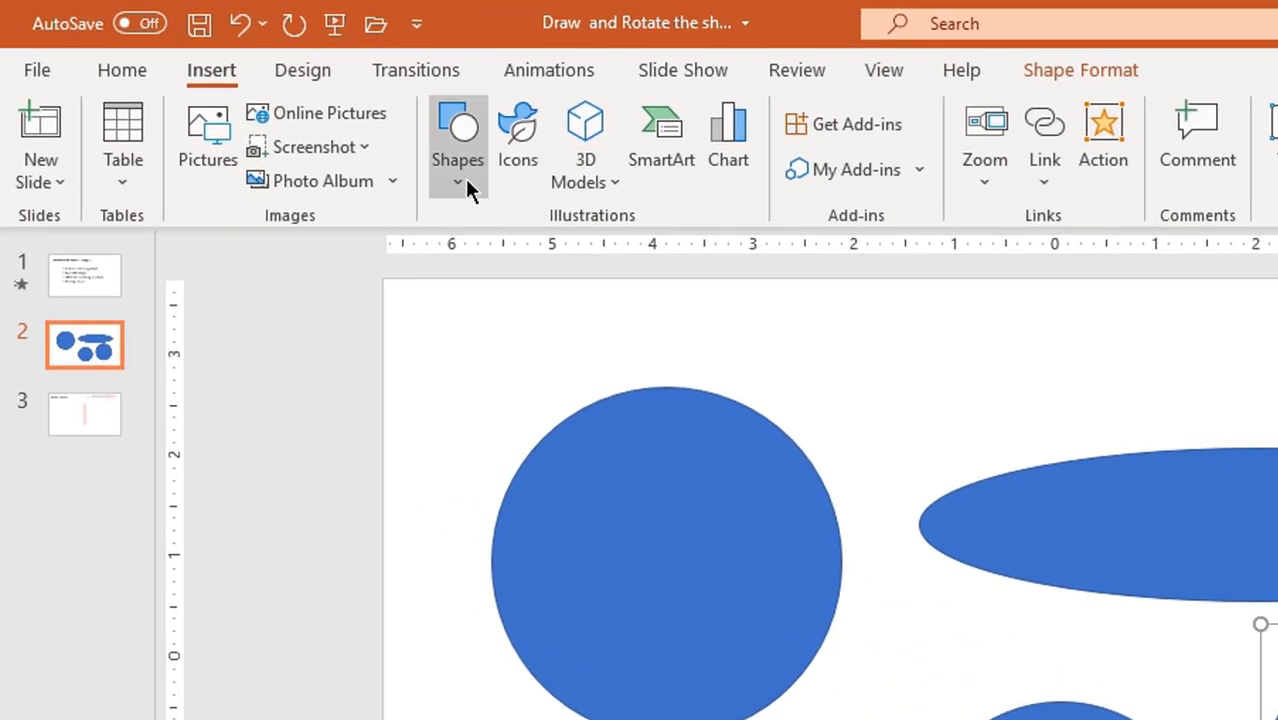
# Draw a square near the top centre and another square outward from its centre
pyautogui.click(308, 115)
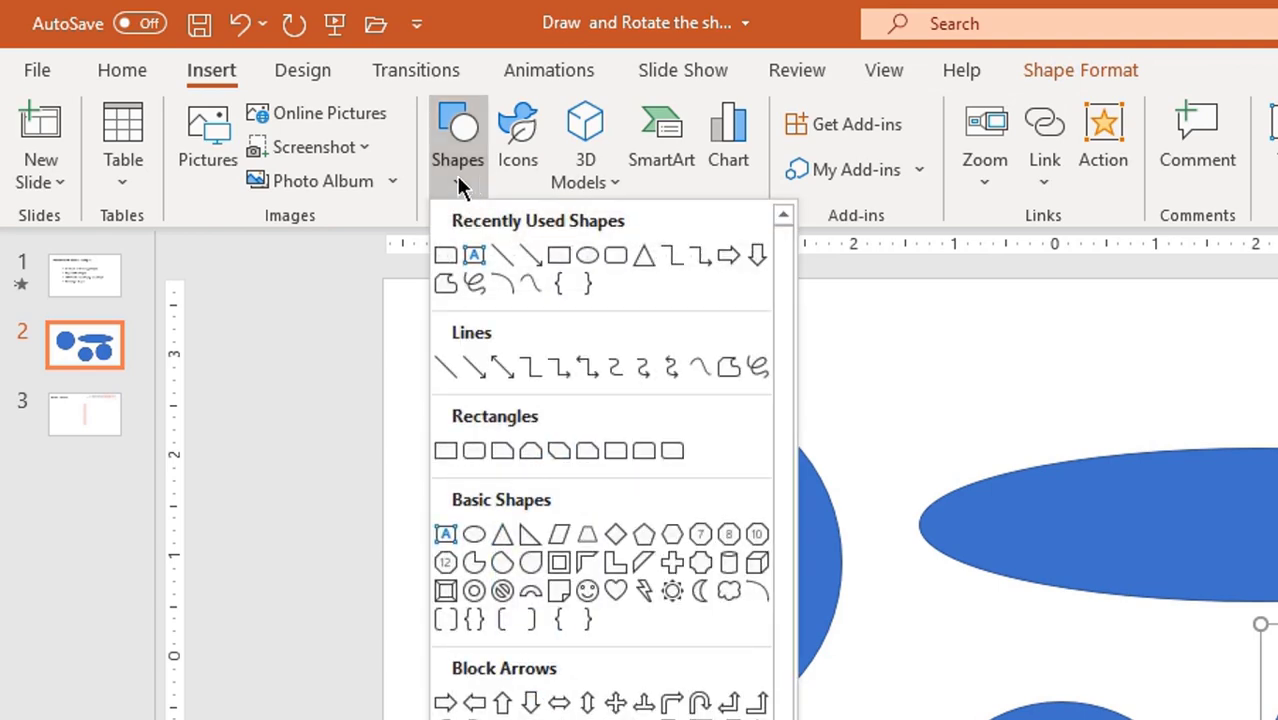
pyautogui.click(558, 255)
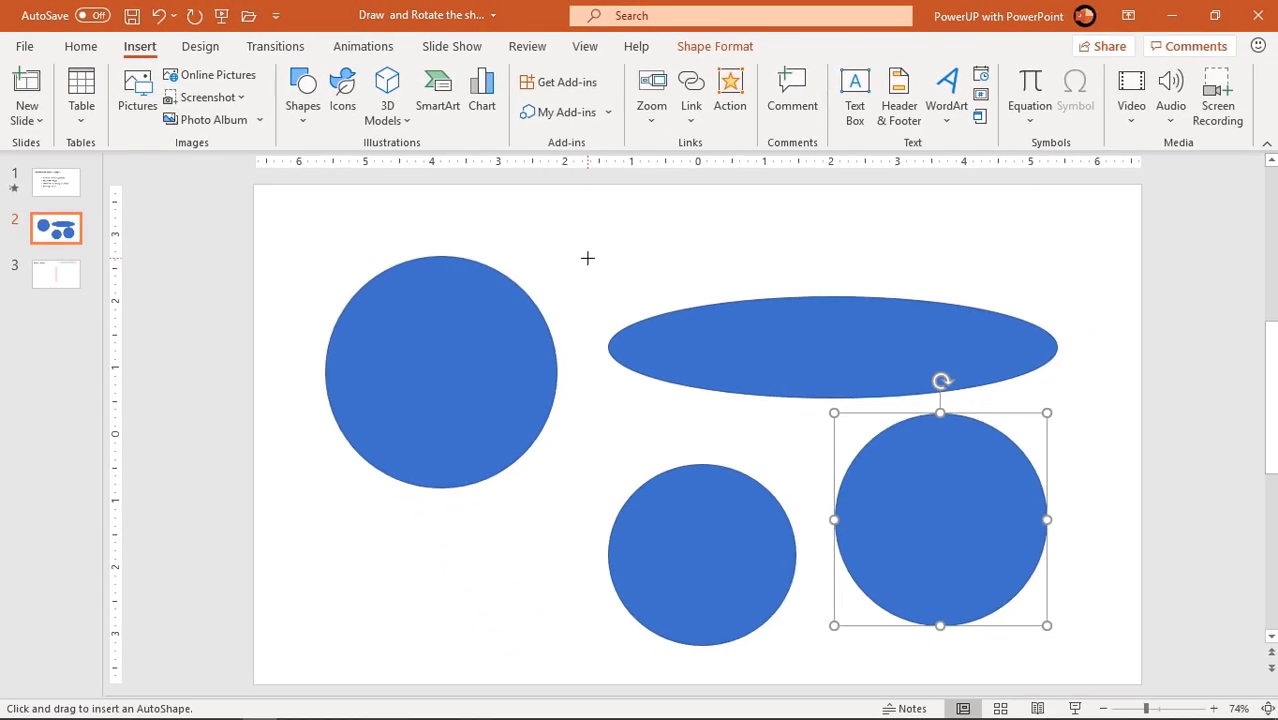
pyautogui.moveTo(558, 223); pyautogui.dragTo(752, 418)
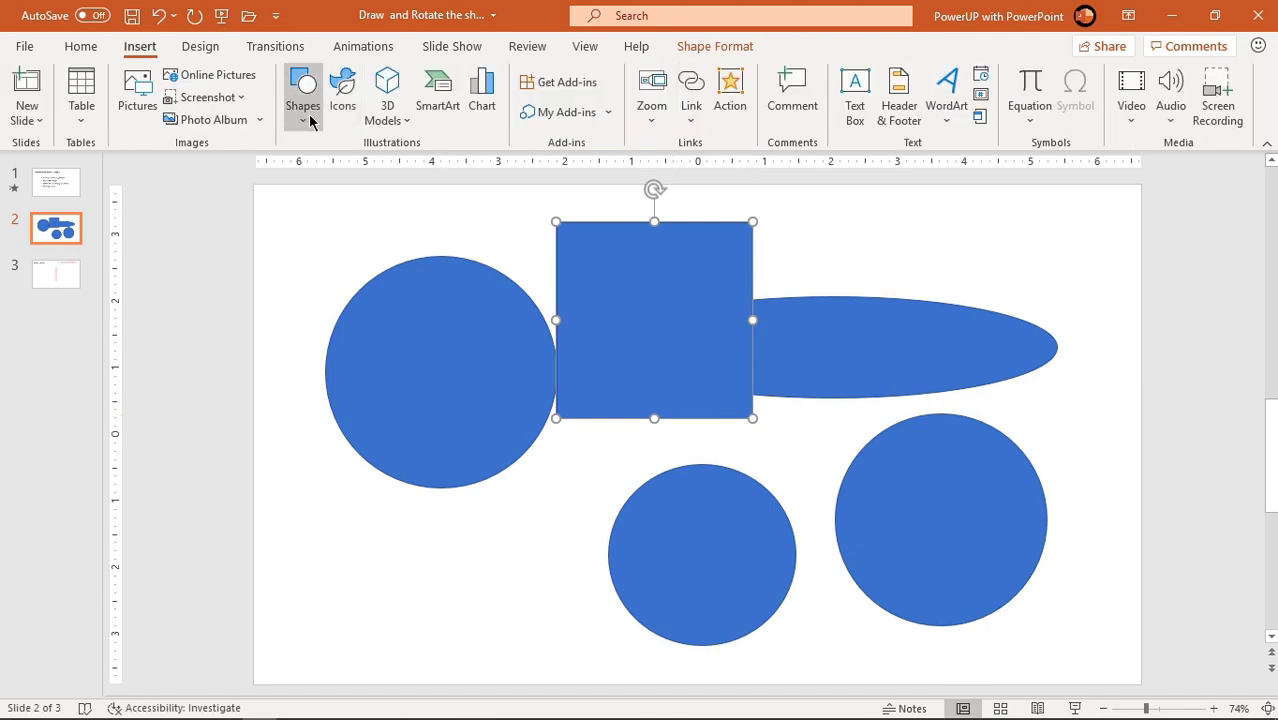
pyautogui.click(306, 110)
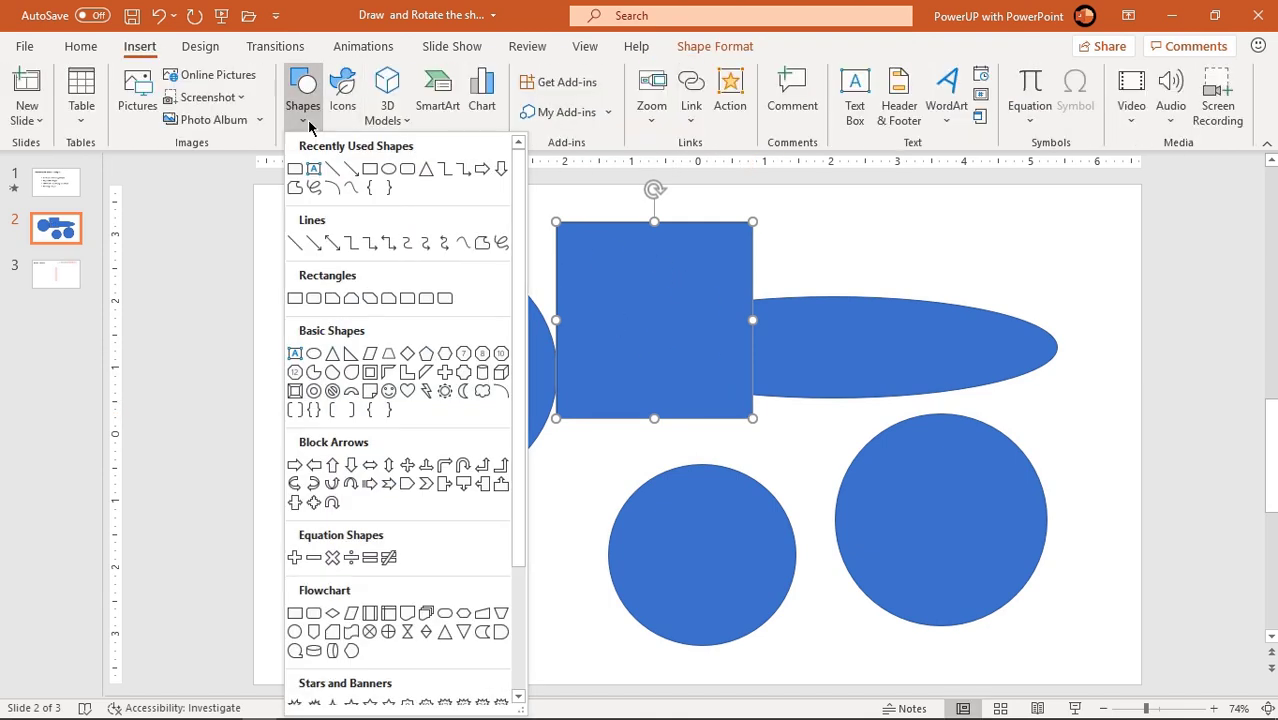
pyautogui.click(386, 168)
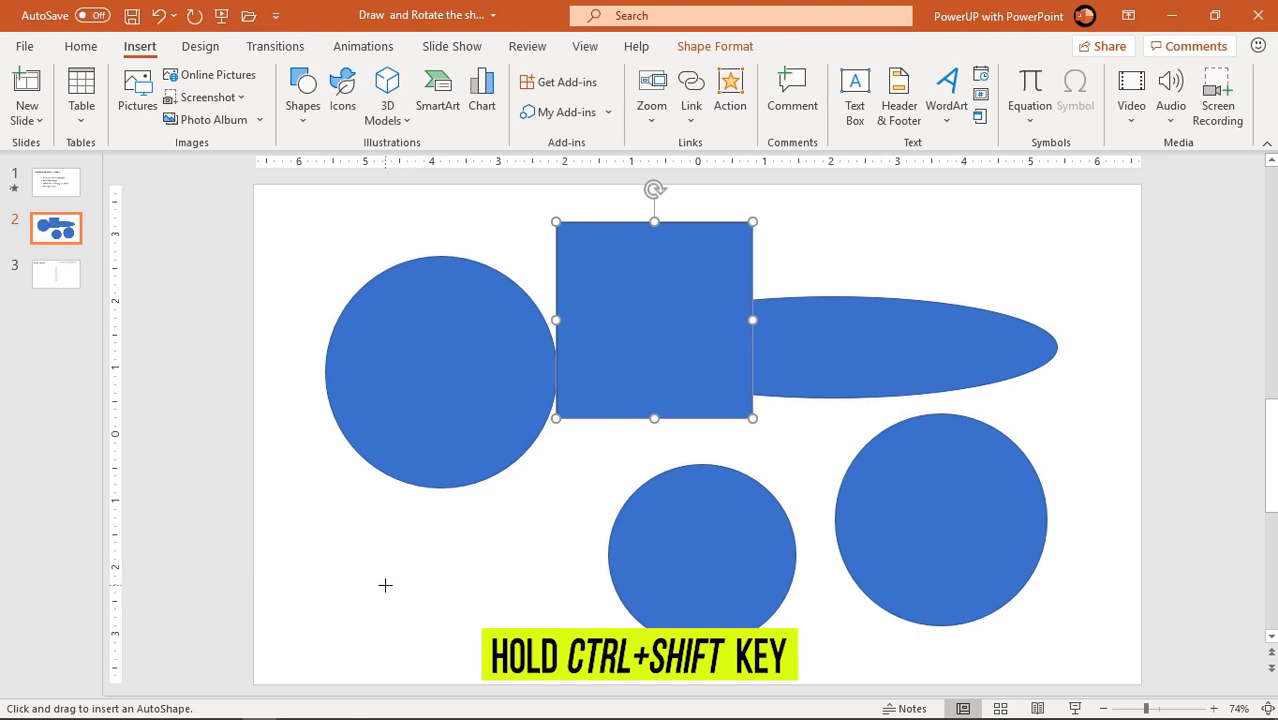
pyautogui.moveTo(376, 576); pyautogui.dragTo(447, 613)
pyautogui.click(500, 592)
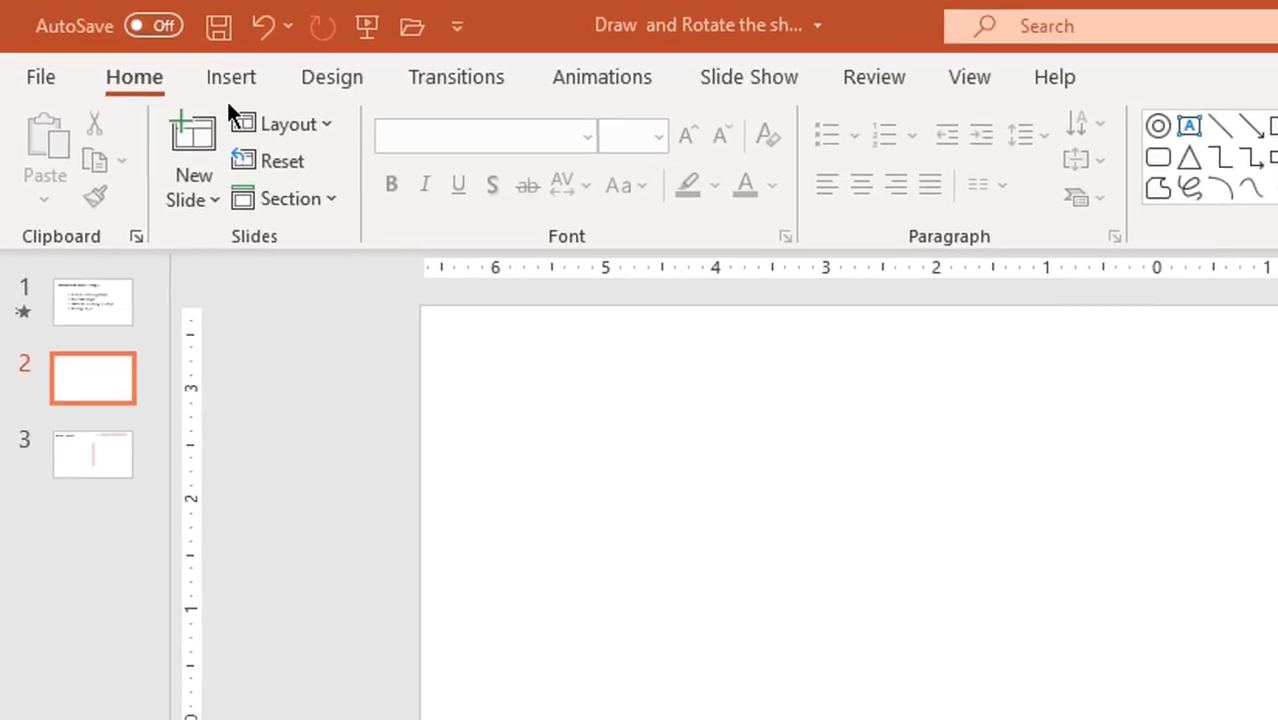
pyautogui.click(246, 80)
pyautogui.click(535, 215)
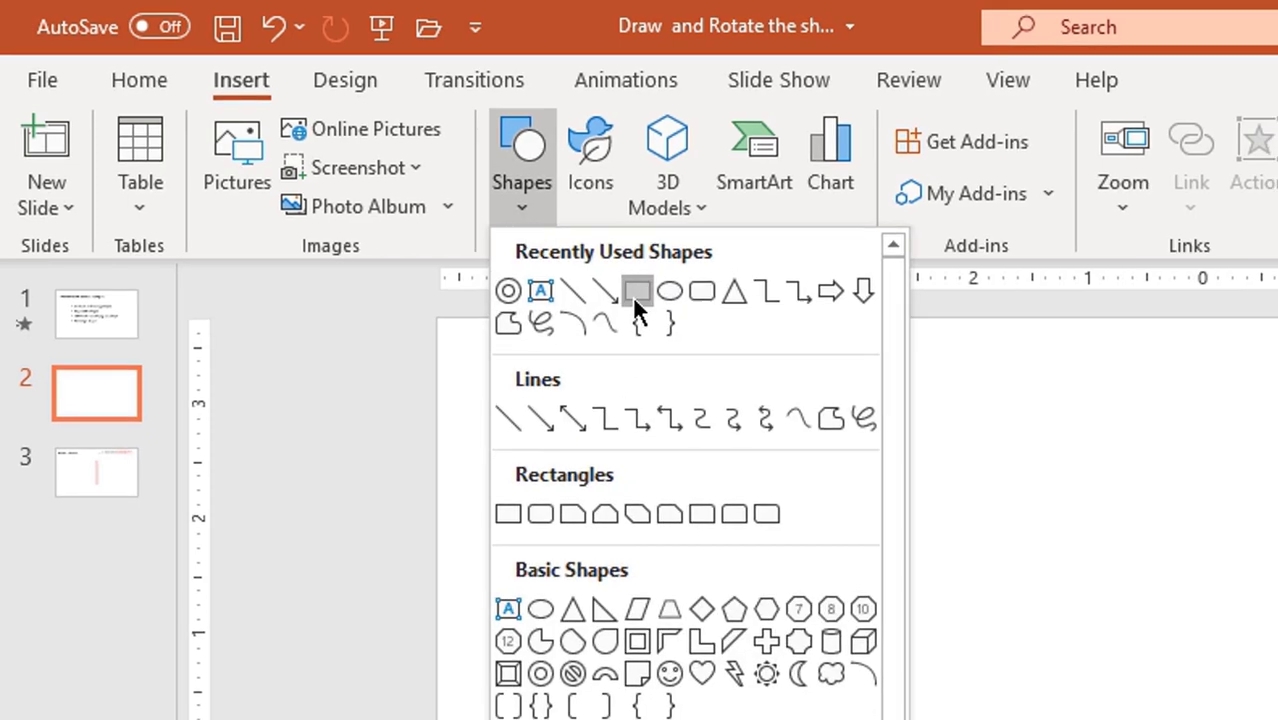
pyautogui.click(640, 296)
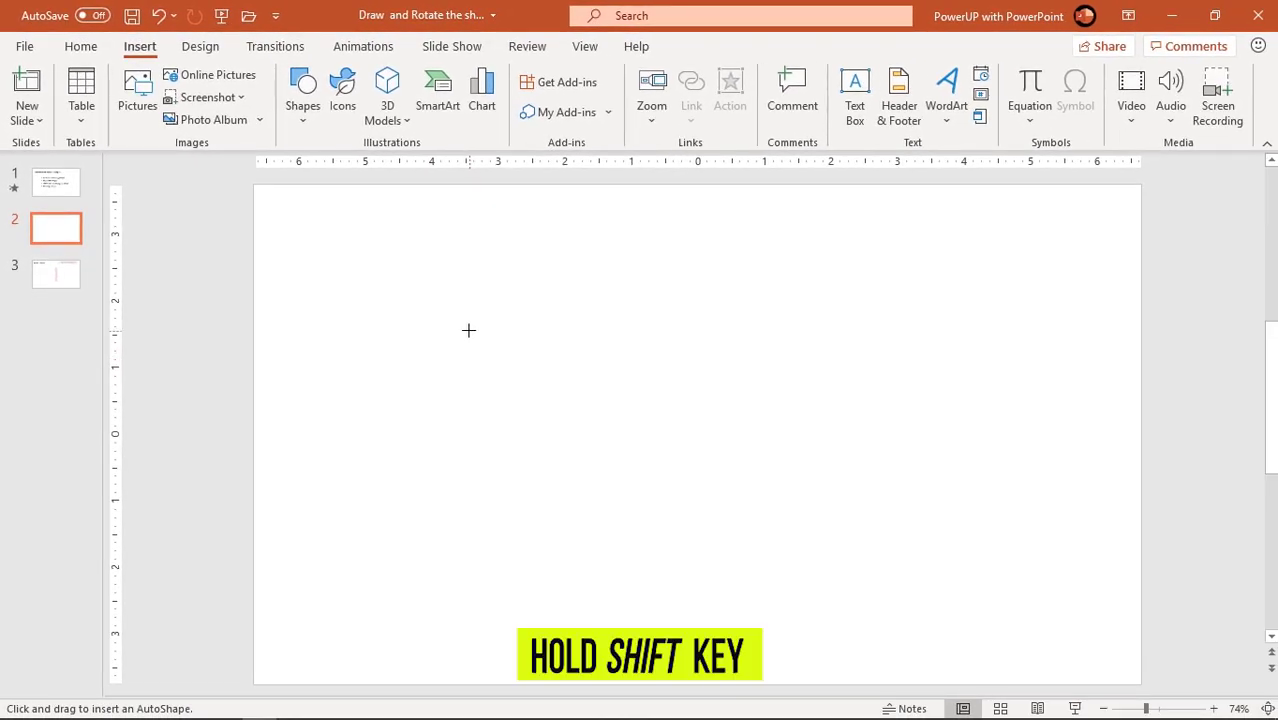
pyautogui.moveTo(468, 330); pyautogui.dragTo(562, 447)
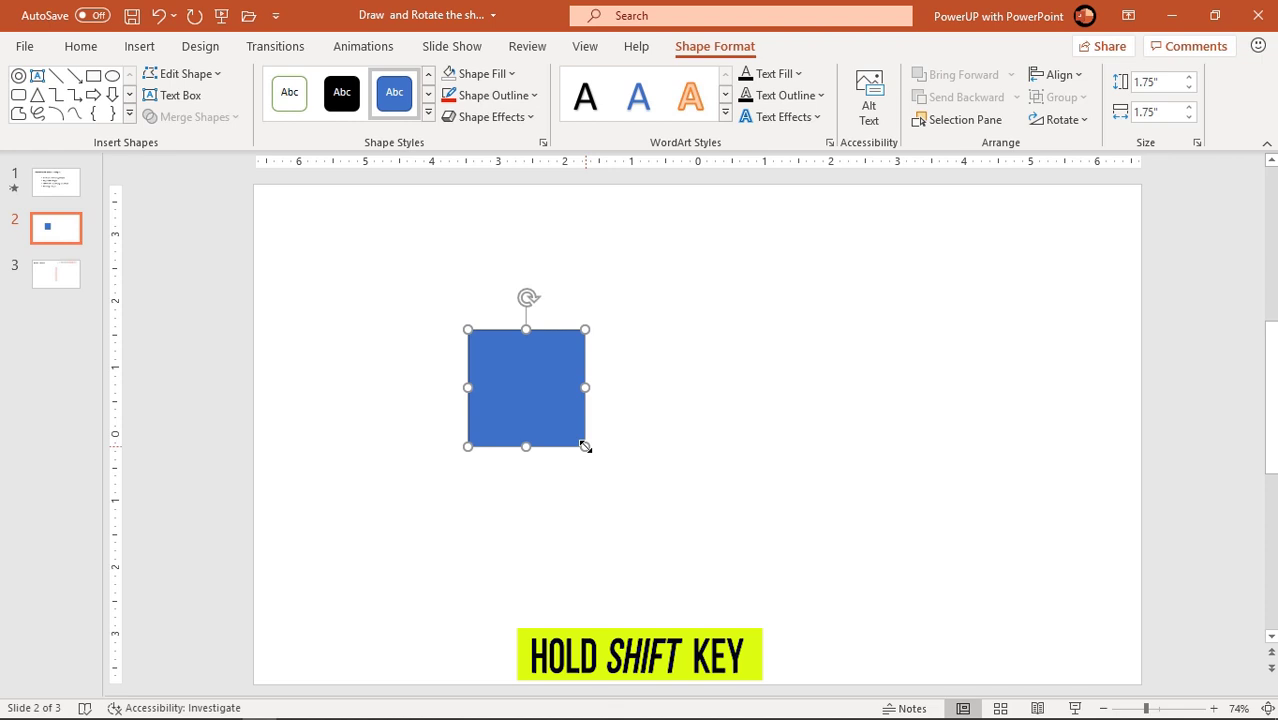
pyautogui.moveTo(585, 446); pyautogui.dragTo(725, 581)
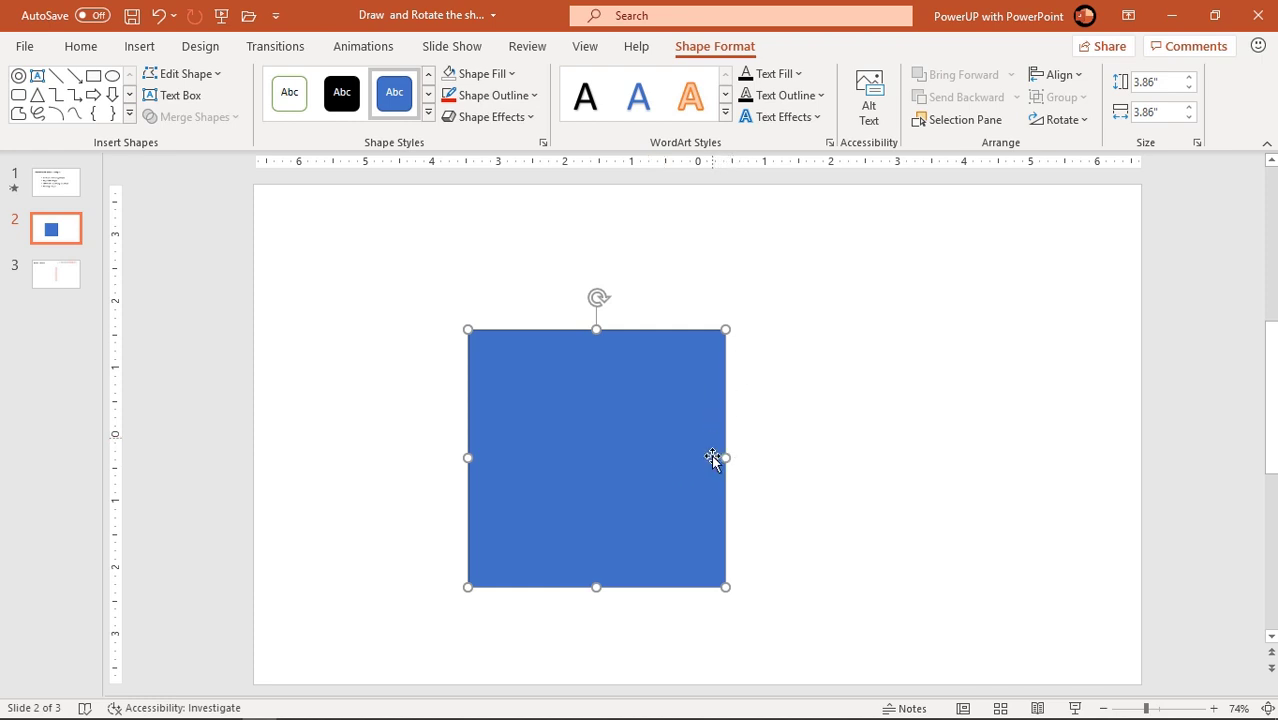
pyautogui.moveTo(725, 456); pyautogui.dragTo(962, 465)
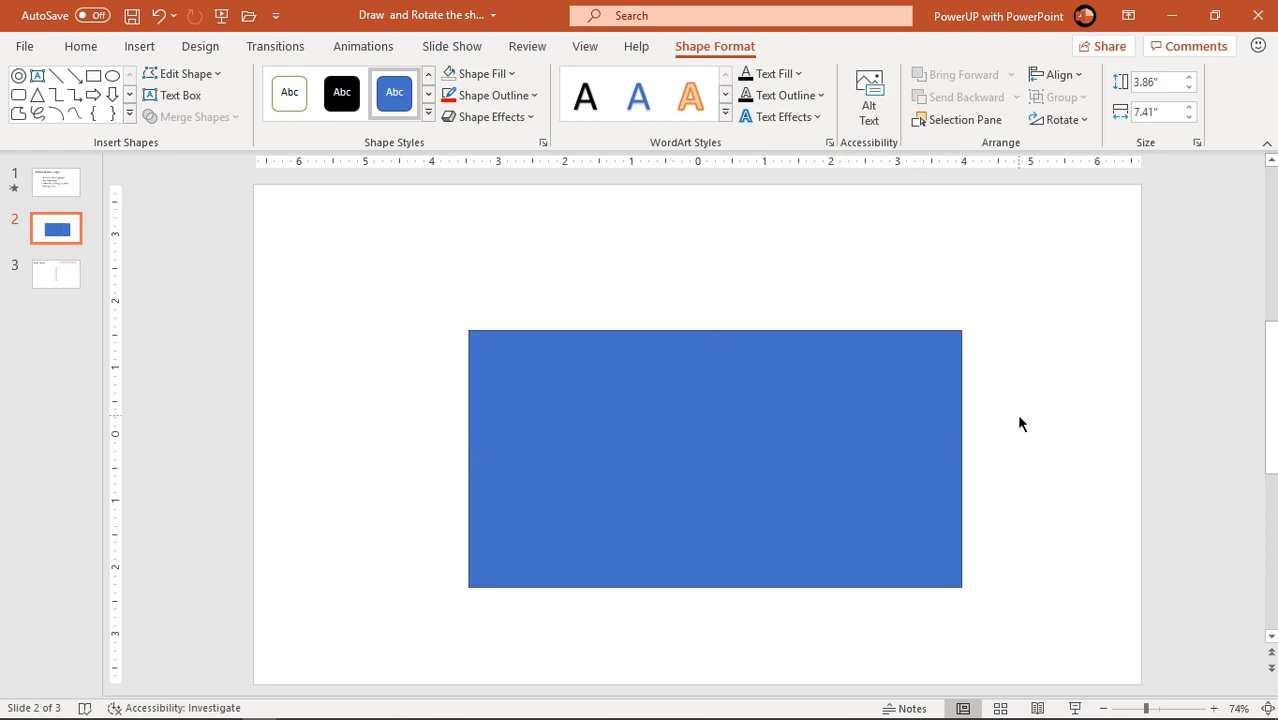
pyautogui.click(1017, 419)
pyautogui.click(777, 442)
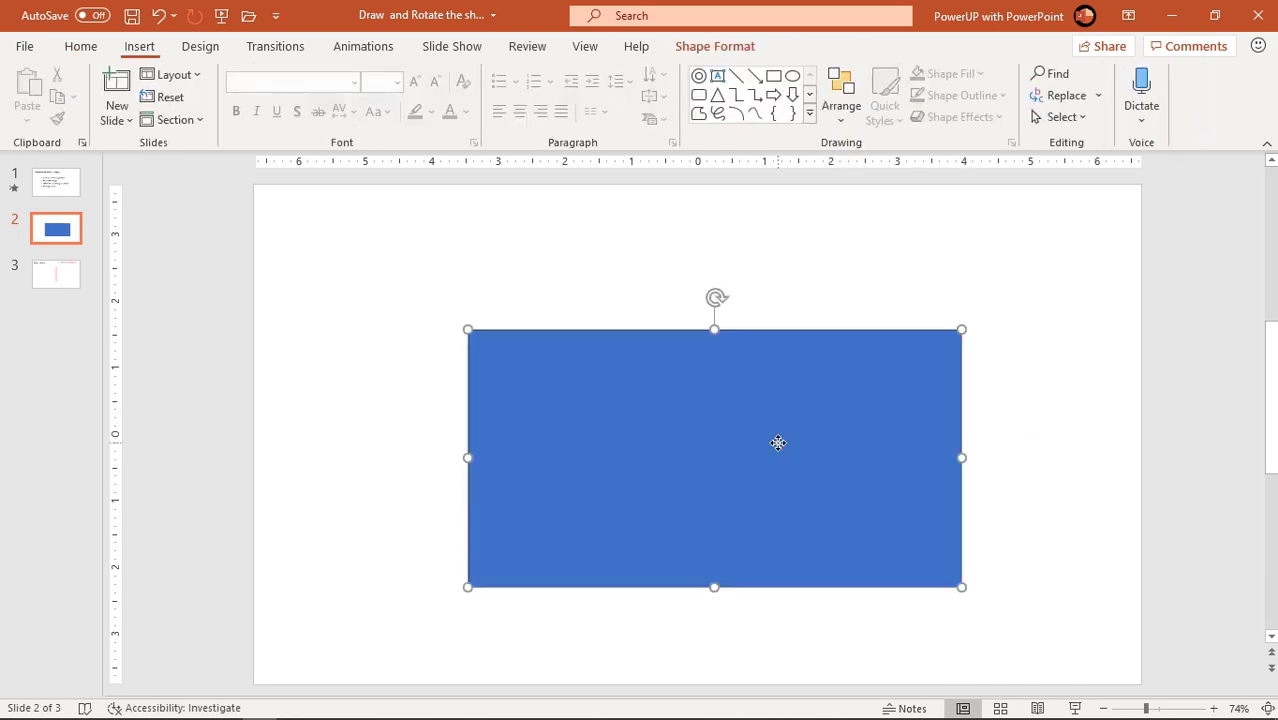
pyautogui.press('Delete')
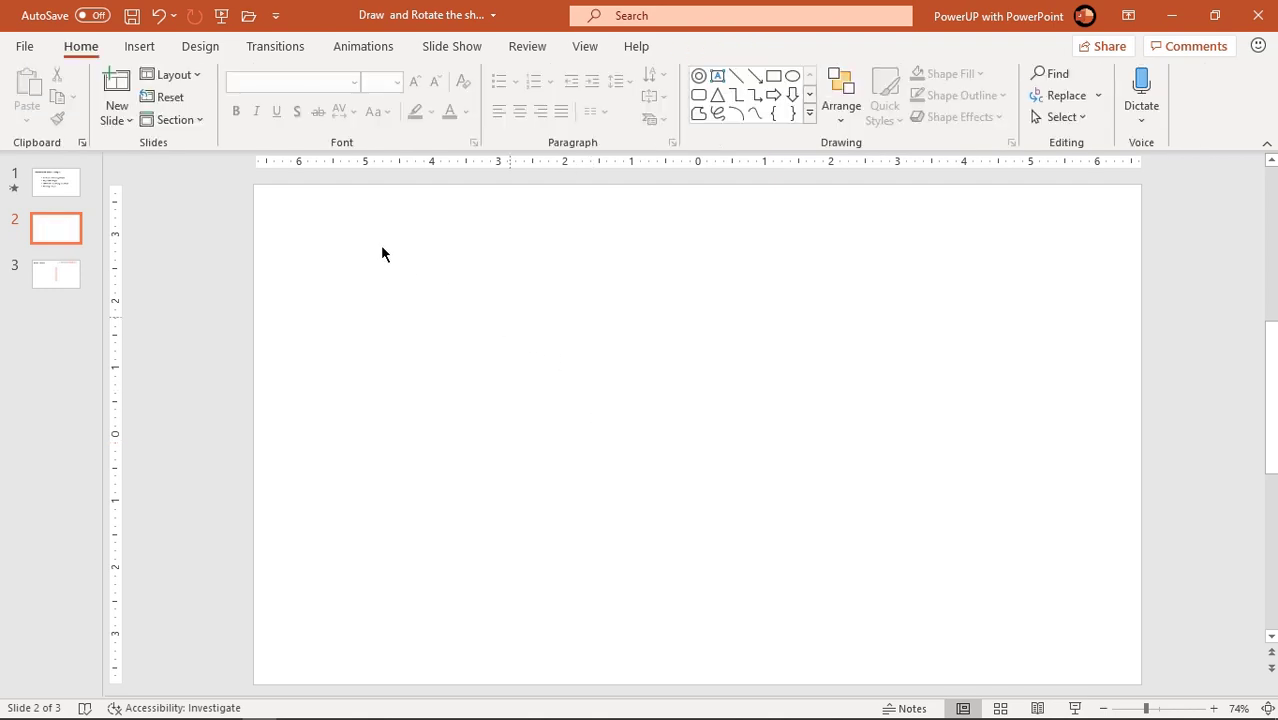
pyautogui.click(146, 47)
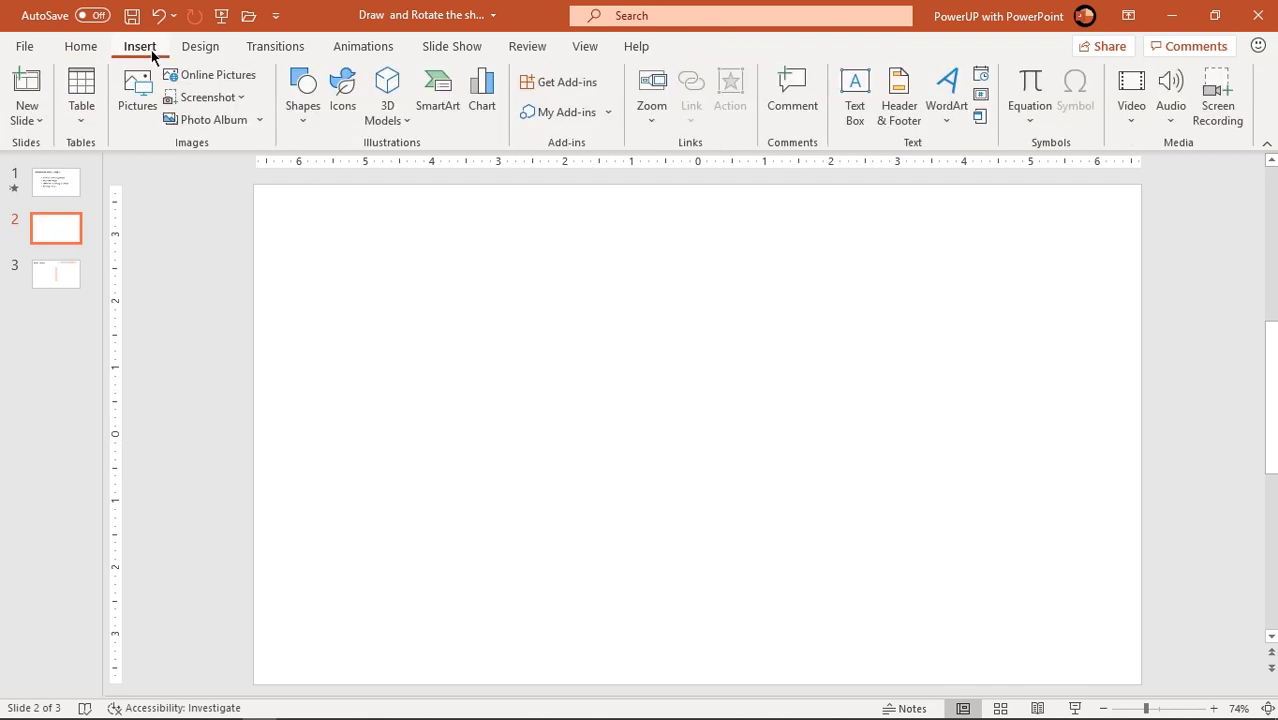
pyautogui.click(321, 138)
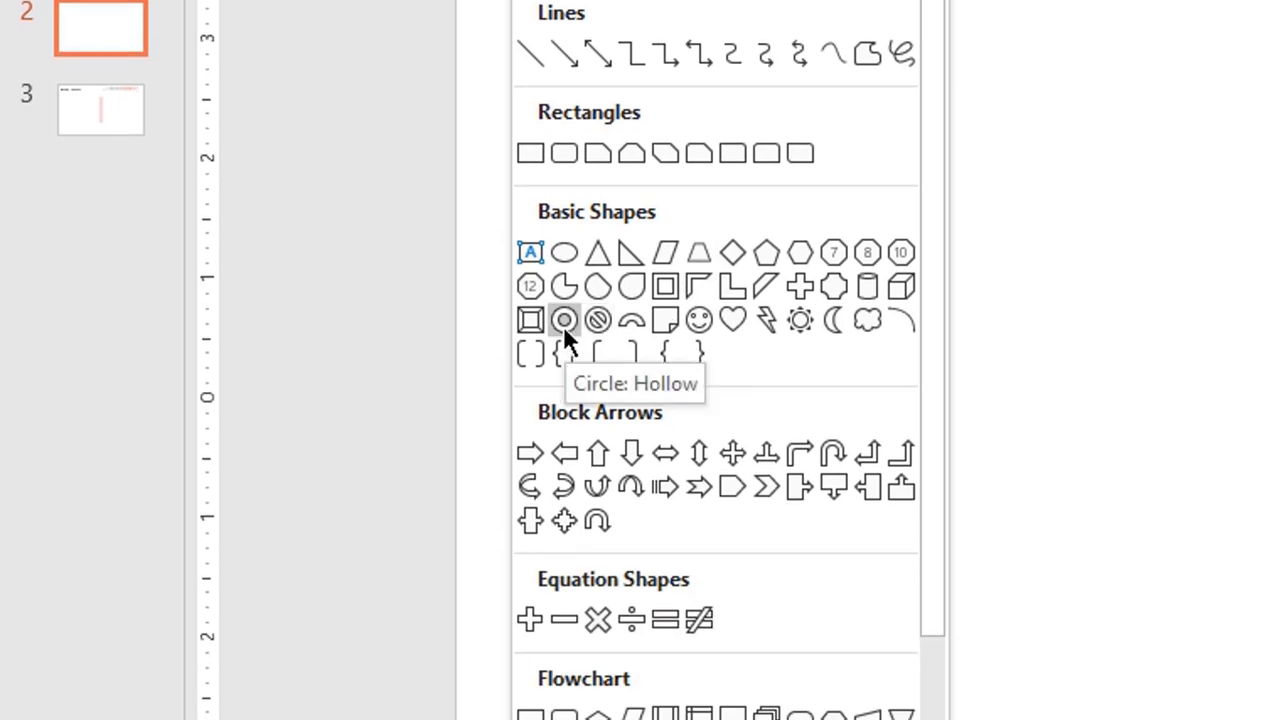
pyautogui.click(562, 320)
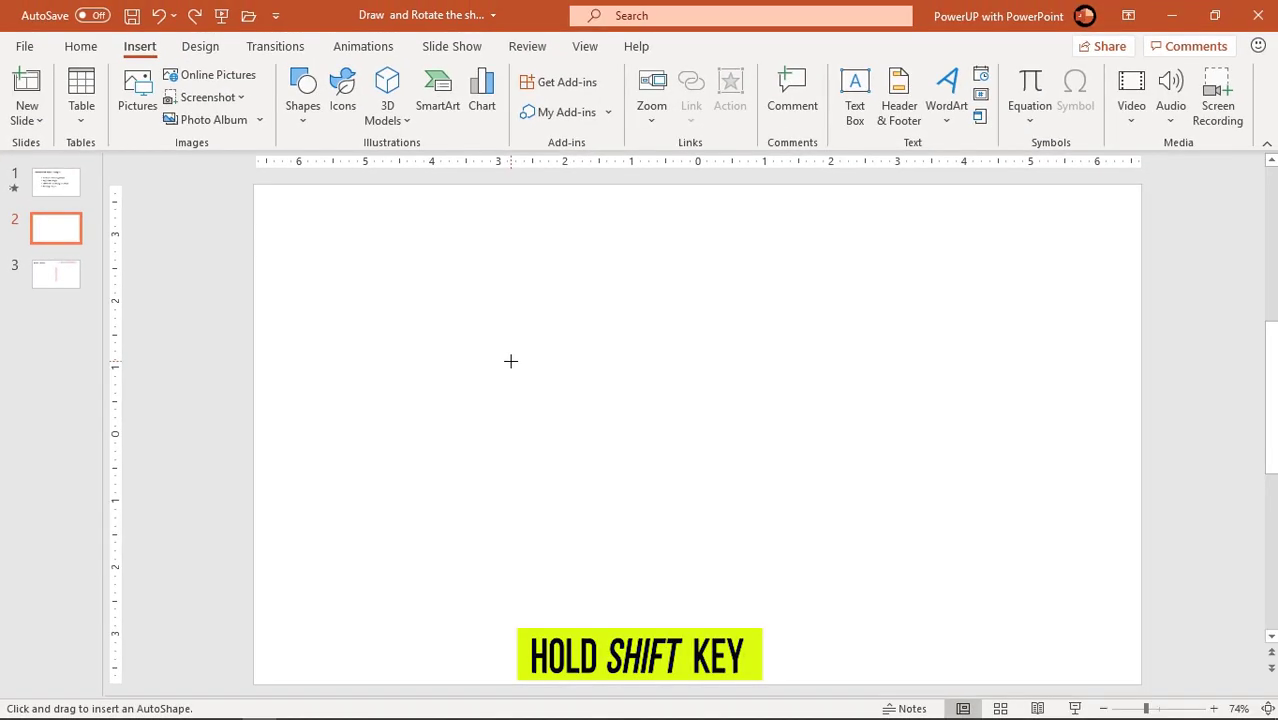
pyautogui.moveTo(510, 361); pyautogui.dragTo(688, 541)
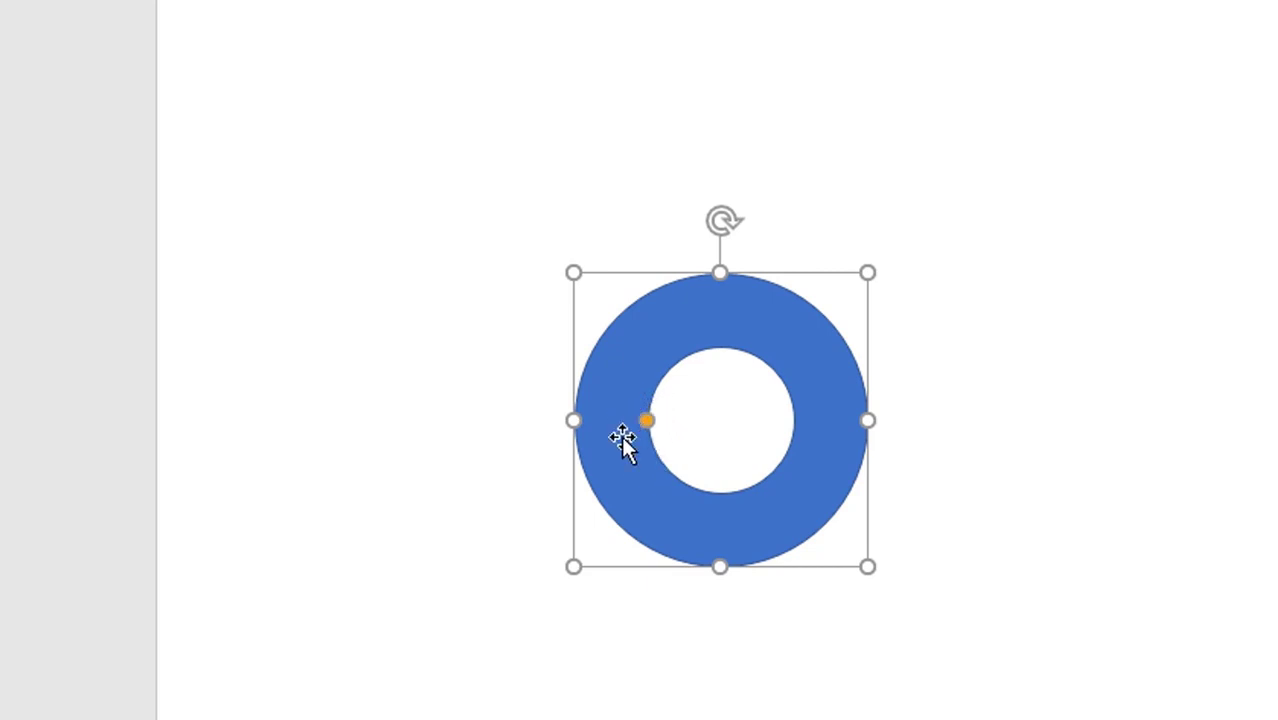
pyautogui.moveTo(647, 423); pyautogui.dragTo(607, 440)
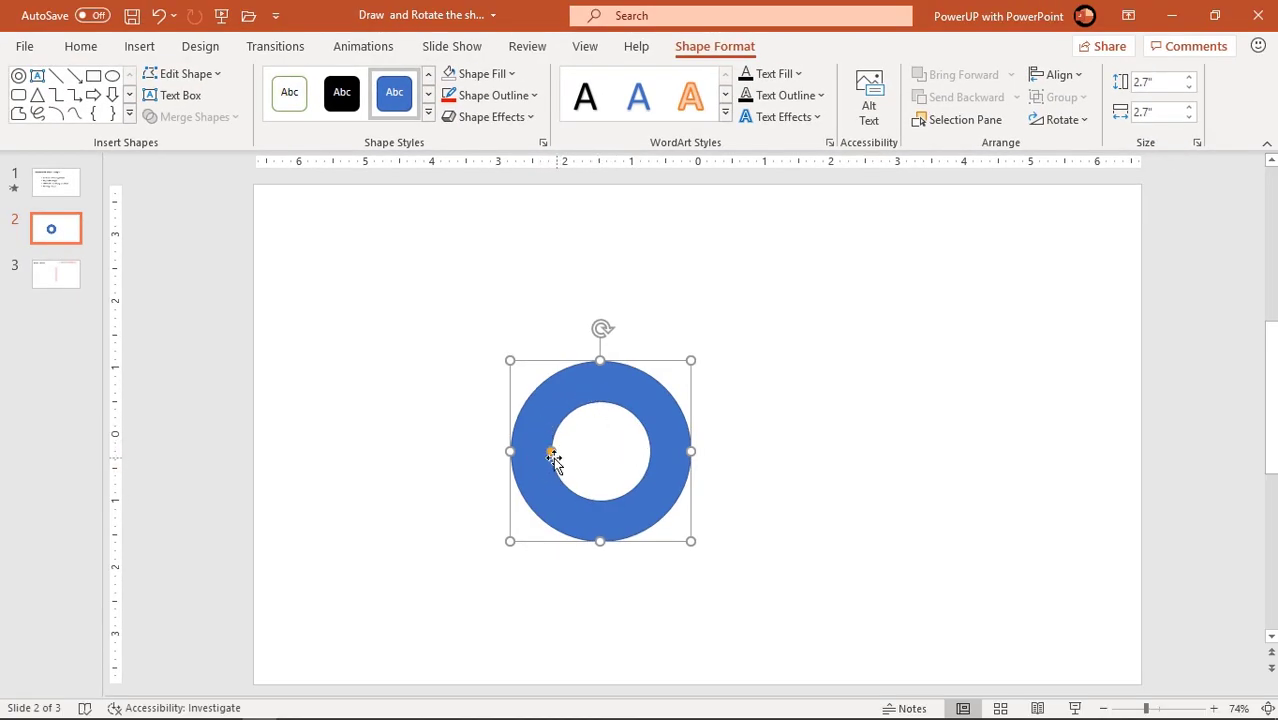
pyautogui.moveTo(551, 451); pyautogui.dragTo(555, 451)
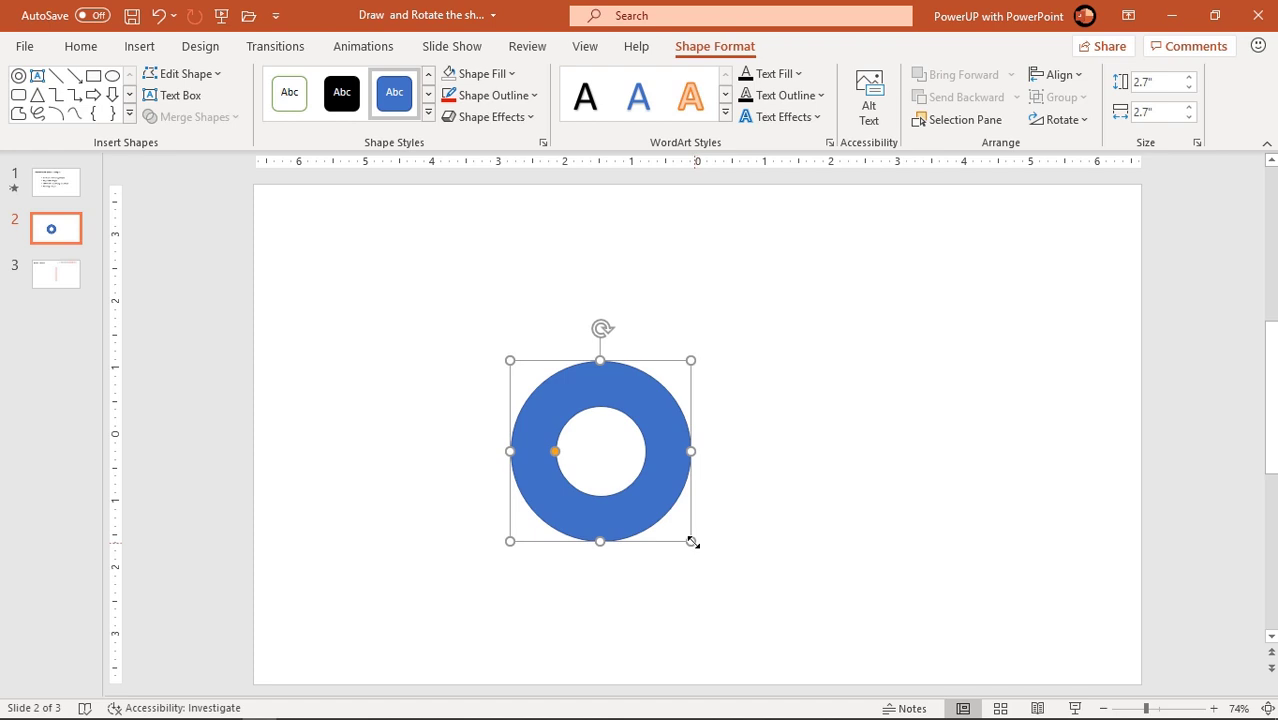
pyautogui.moveTo(690, 538); pyautogui.dragTo(773, 596)
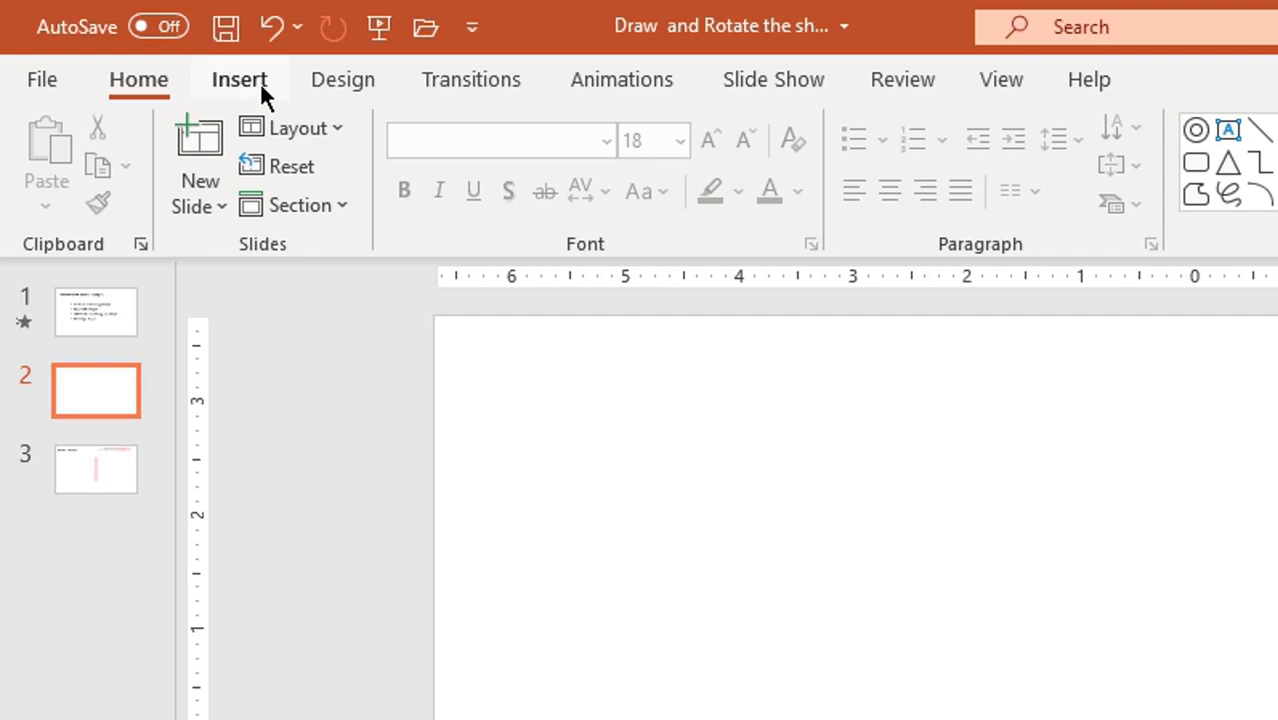
# Draw a 6.54 by 2.7-inch blue rectangle across the middle of slide 2
pyautogui.click(262, 88)
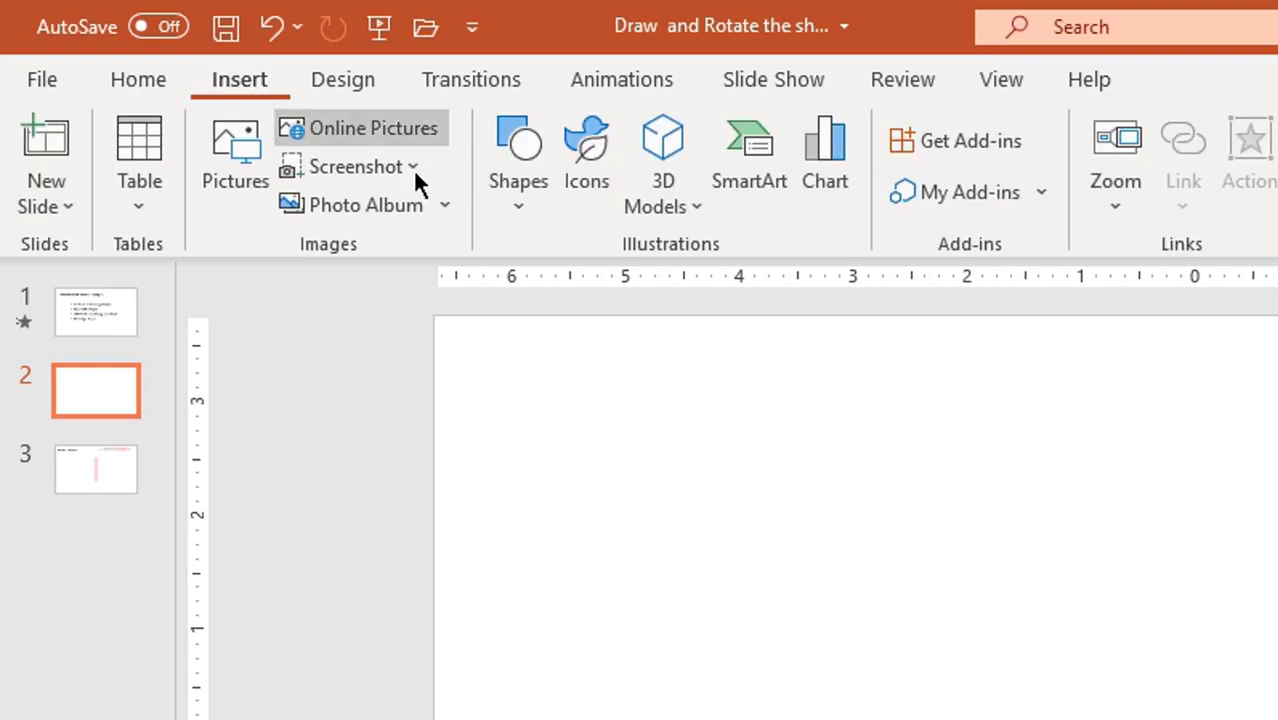
pyautogui.click(508, 210)
pyautogui.click(633, 289)
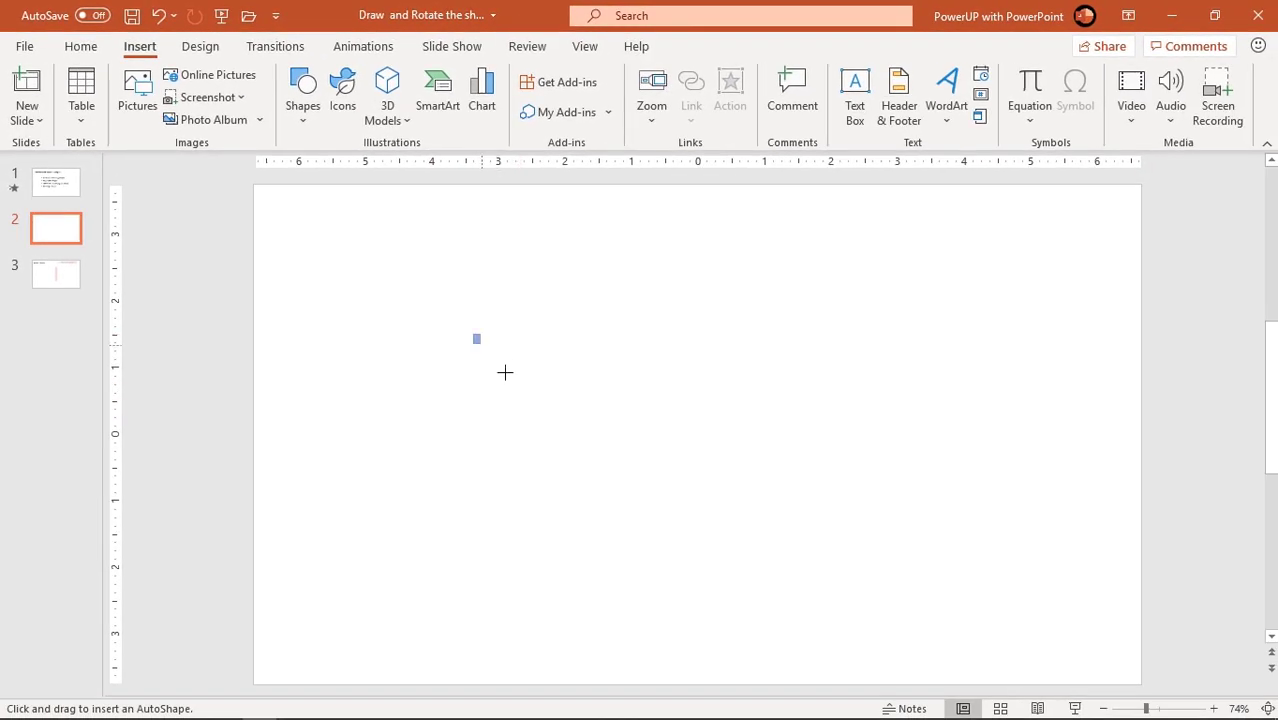
pyautogui.moveTo(505, 372)
pyautogui.mouseDown()
pyautogui.moveTo(662, 445)
pyautogui.moveTo(908, 513)
pyautogui.mouseUp()
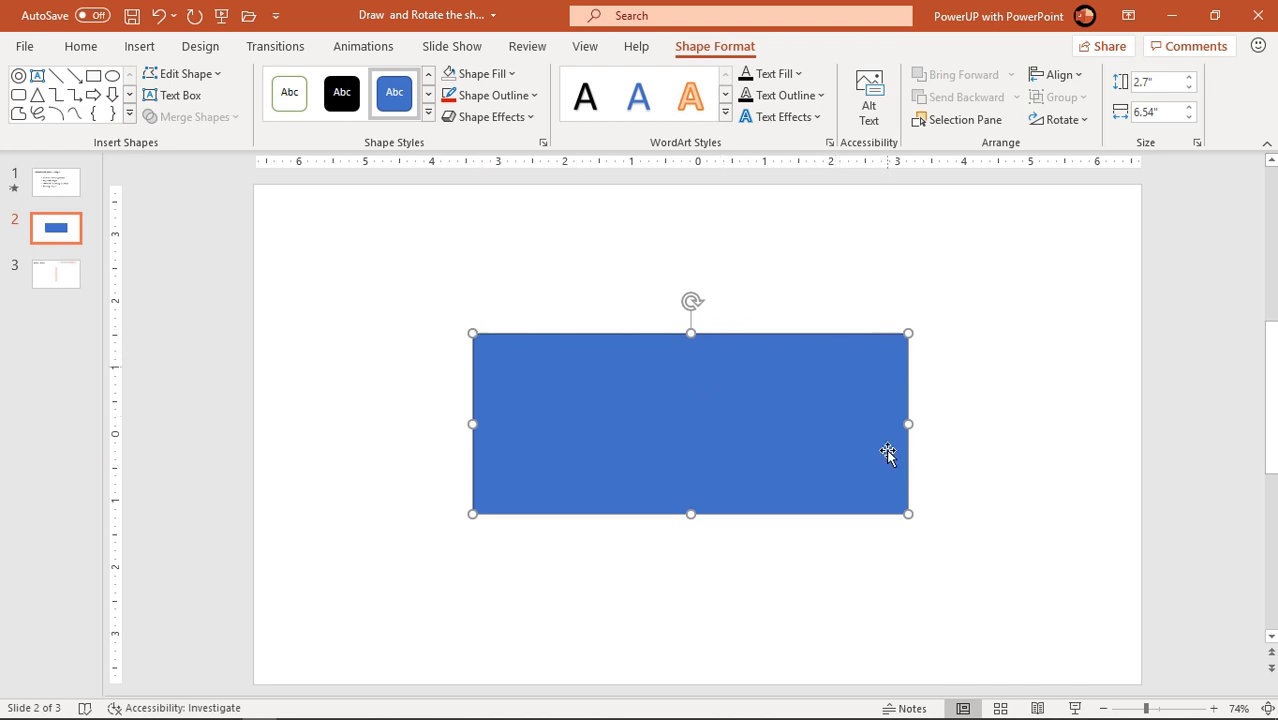
# Put the rectangle into Edit Points mode and select its four corner points
pyautogui.rightClick(833, 482)
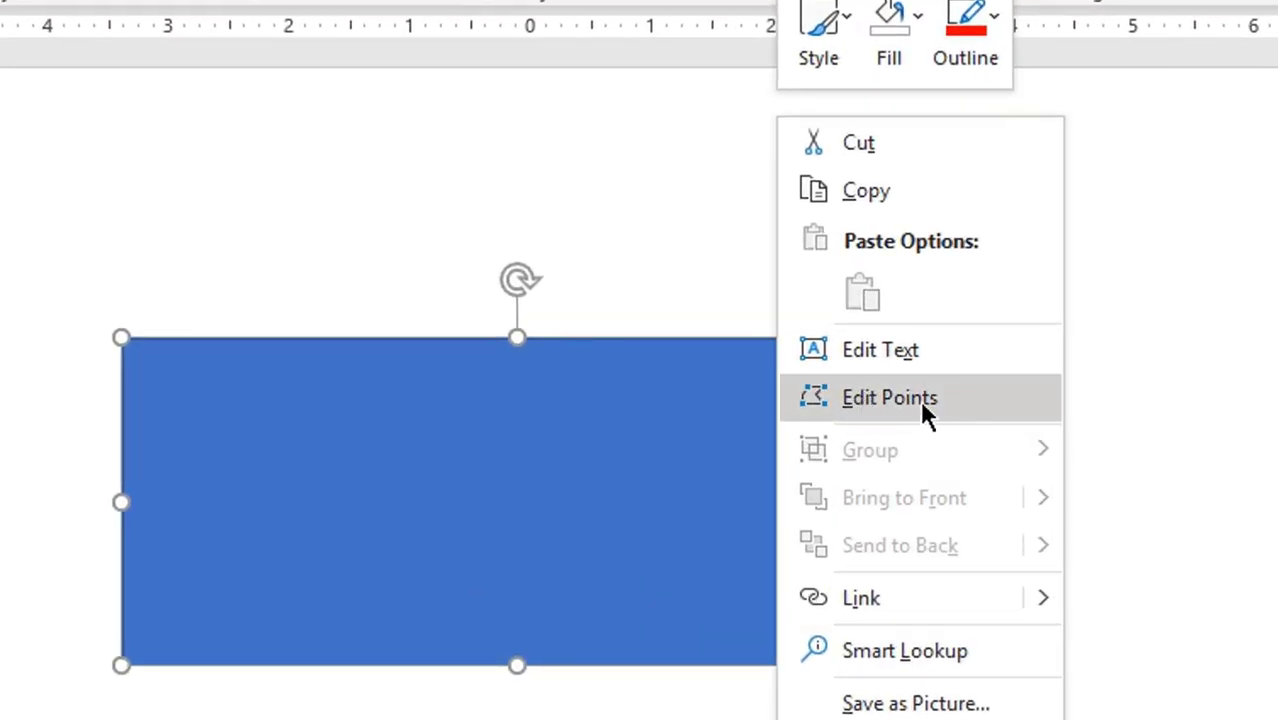
pyautogui.click(900, 402)
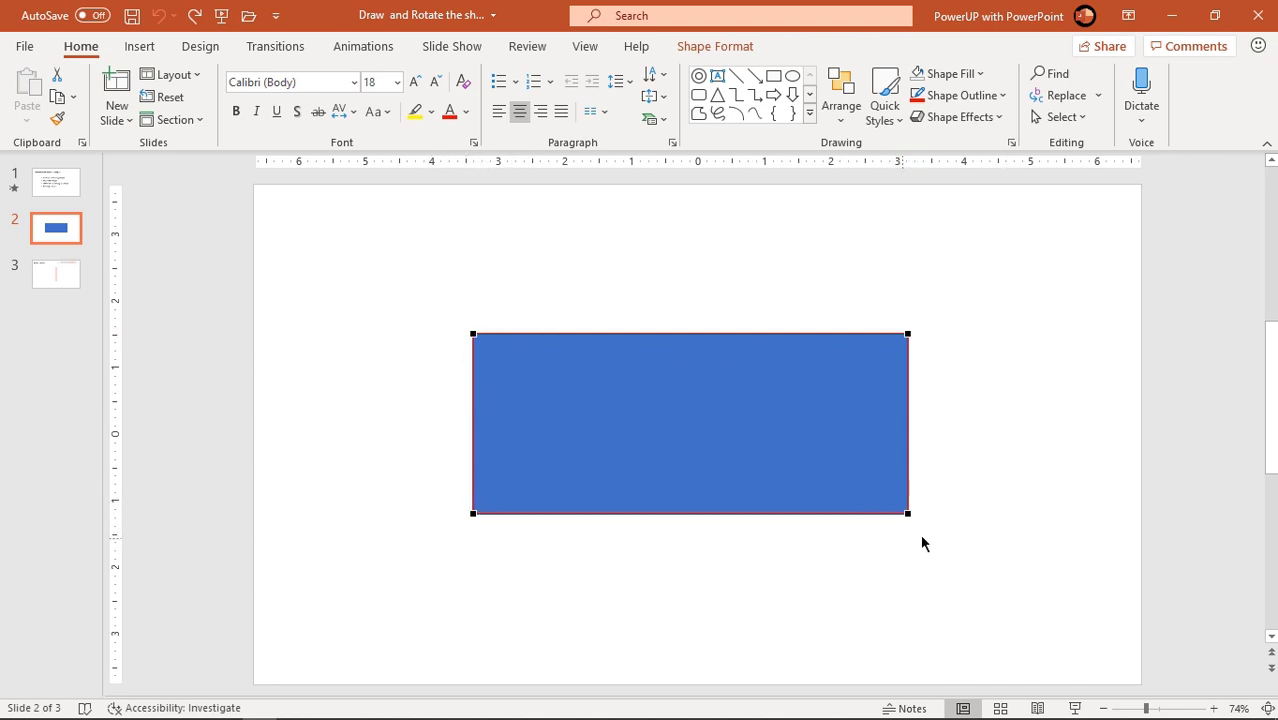
pyautogui.click(907, 335)
pyautogui.click(907, 512)
pyautogui.click(473, 513)
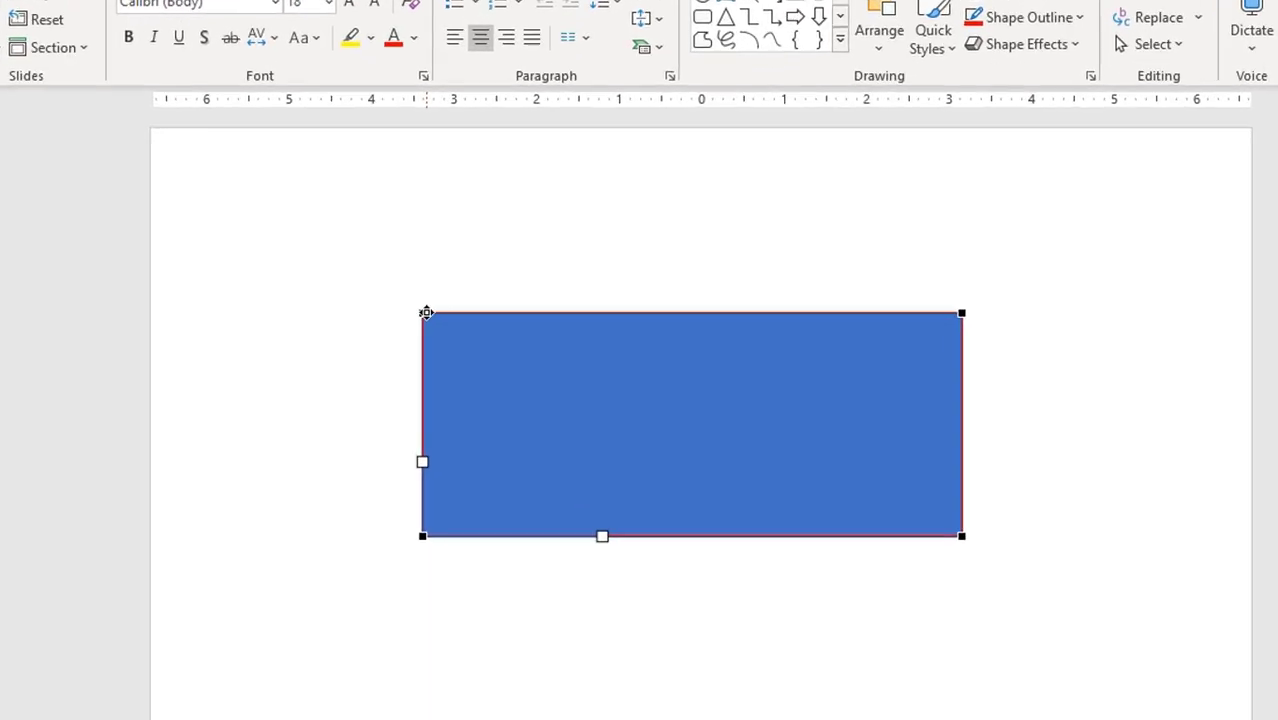
pyautogui.click(473, 335)
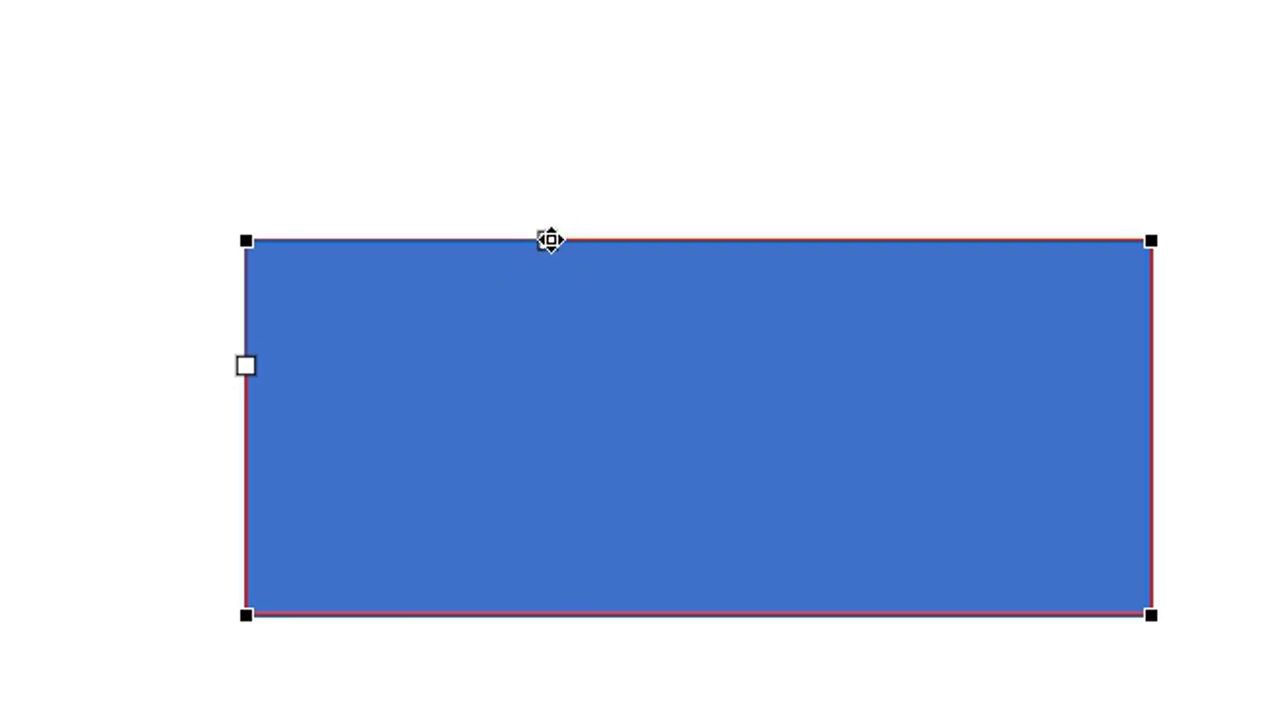
# Drag the Bezier handles to wave the top edge and bulge the left side outward
pyautogui.moveTo(551, 240); pyautogui.dragTo(560, 14)
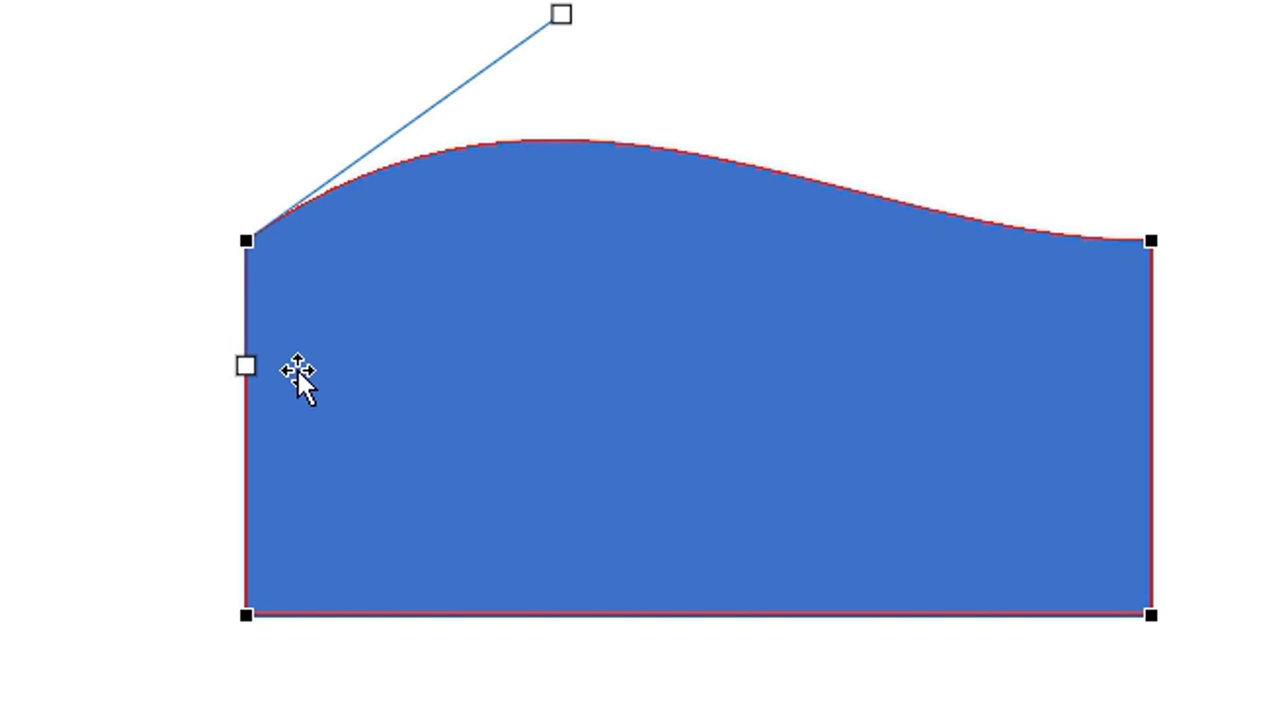
pyautogui.moveTo(243, 365); pyautogui.dragTo(4, 581)
pyautogui.moveTo(88, 542); pyautogui.dragTo(133, 589)
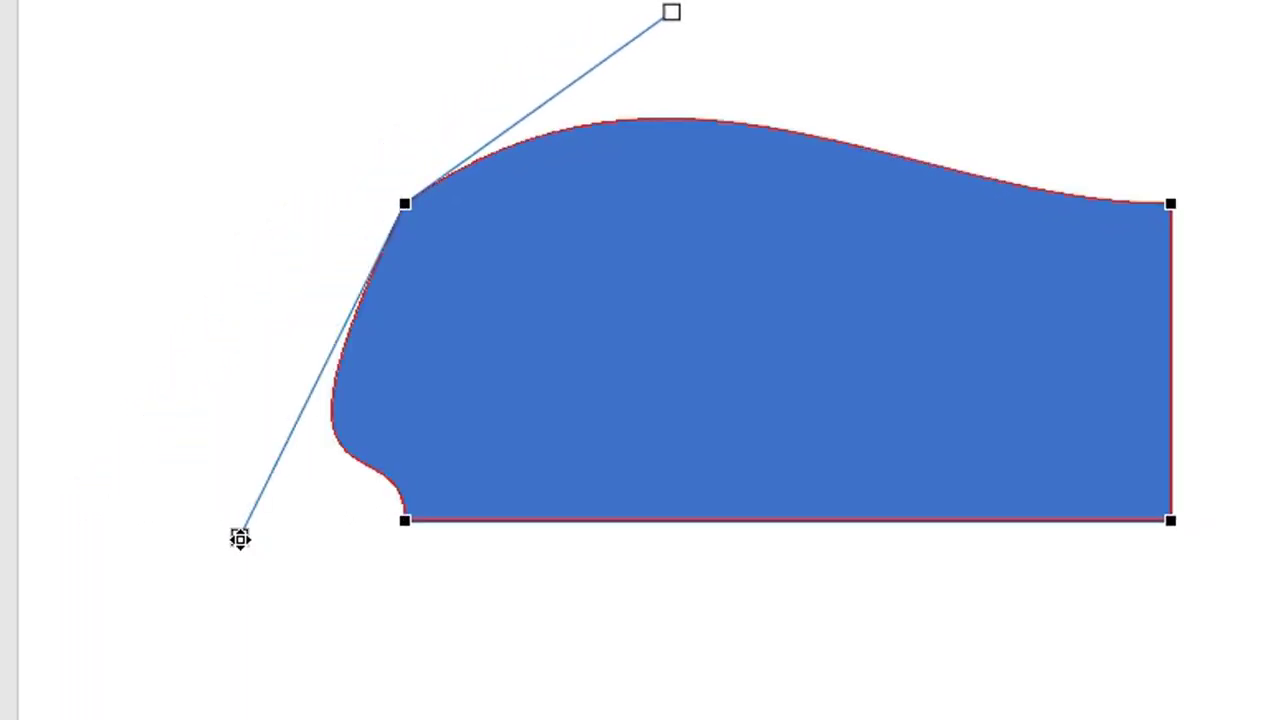
pyautogui.moveTo(240, 540); pyautogui.dragTo(55, 321)
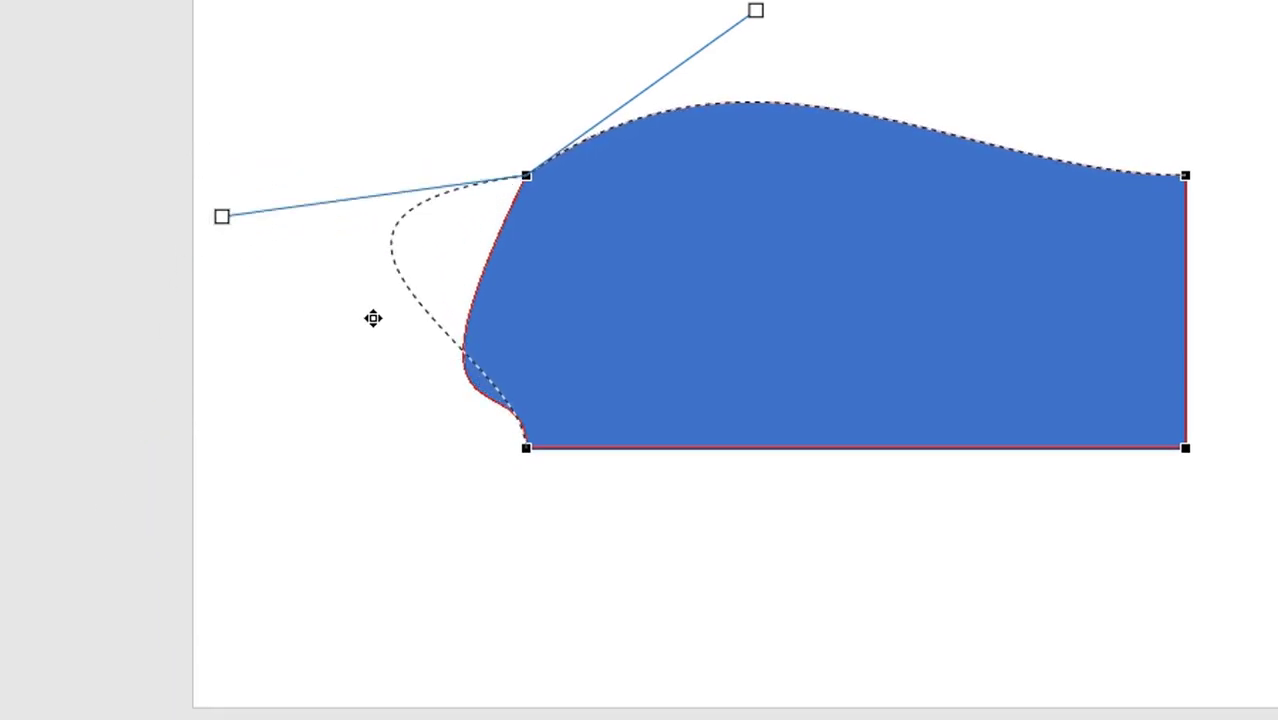
pyautogui.moveTo(373, 318); pyautogui.dragTo(292, 591)
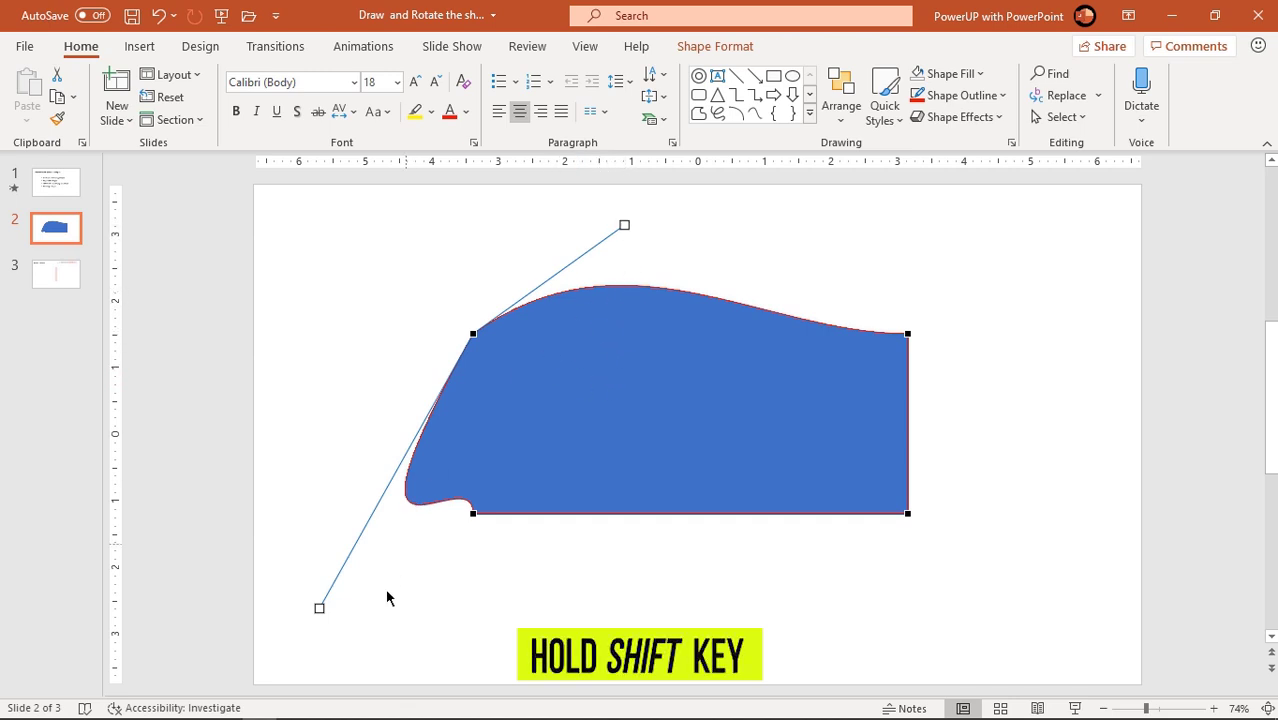
pyautogui.moveTo(319, 608); pyautogui.dragTo(321, 440)
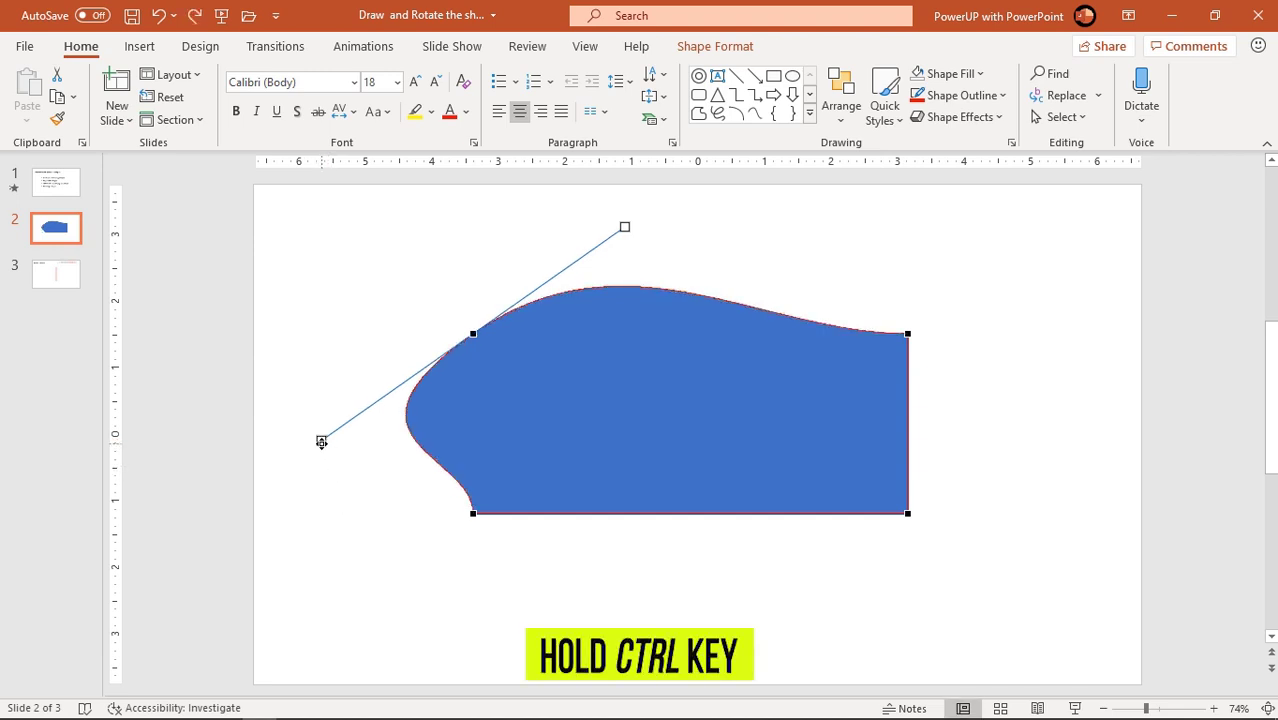
pyautogui.moveTo(321, 441); pyautogui.dragTo(428, 352)
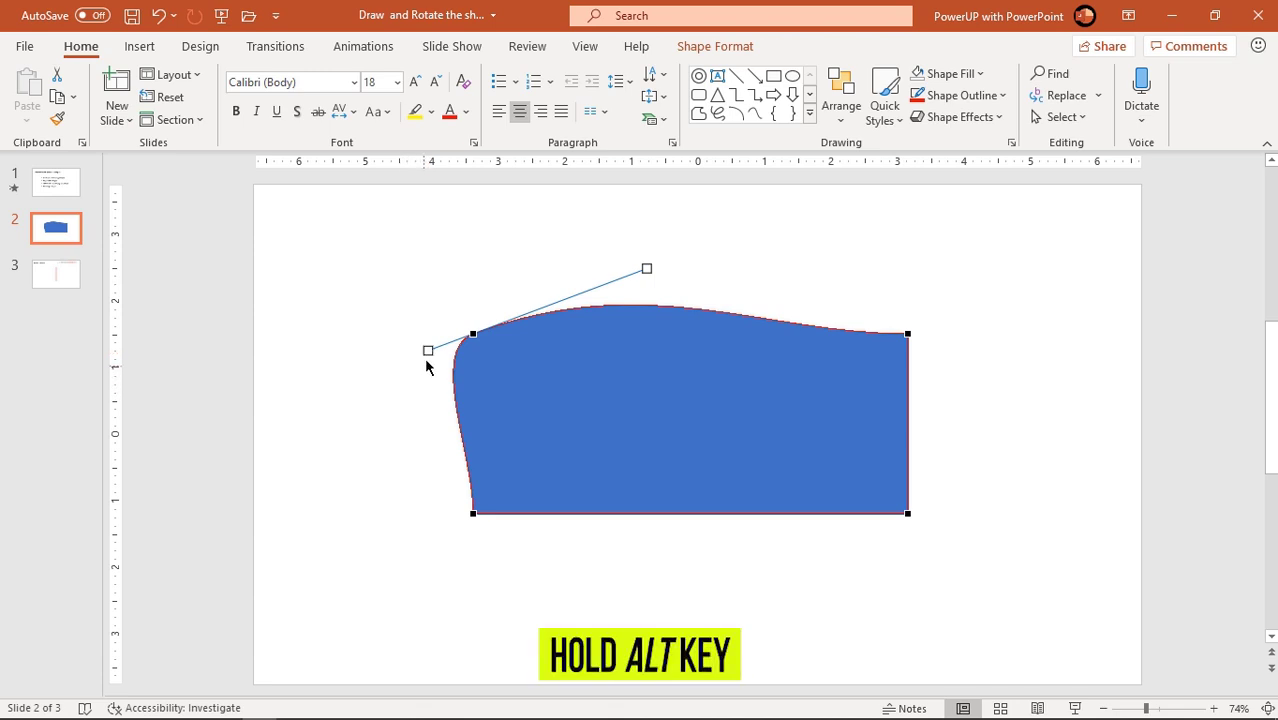
pyautogui.moveTo(428, 349); pyautogui.dragTo(306, 556)
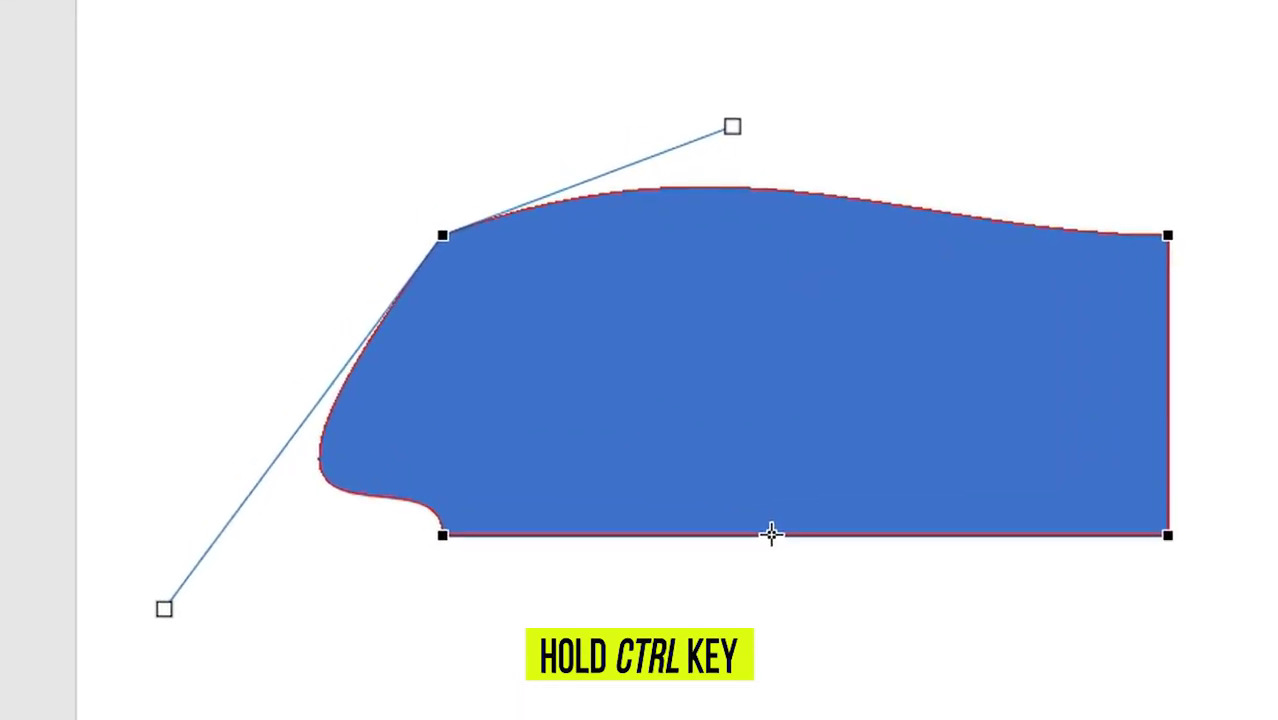
# Add edit points on the bottom and right edges and curve the right edge
pyautogui.keyDown('ctrl'); pyautogui.click(790, 535); pyautogui.keyUp('ctrl')
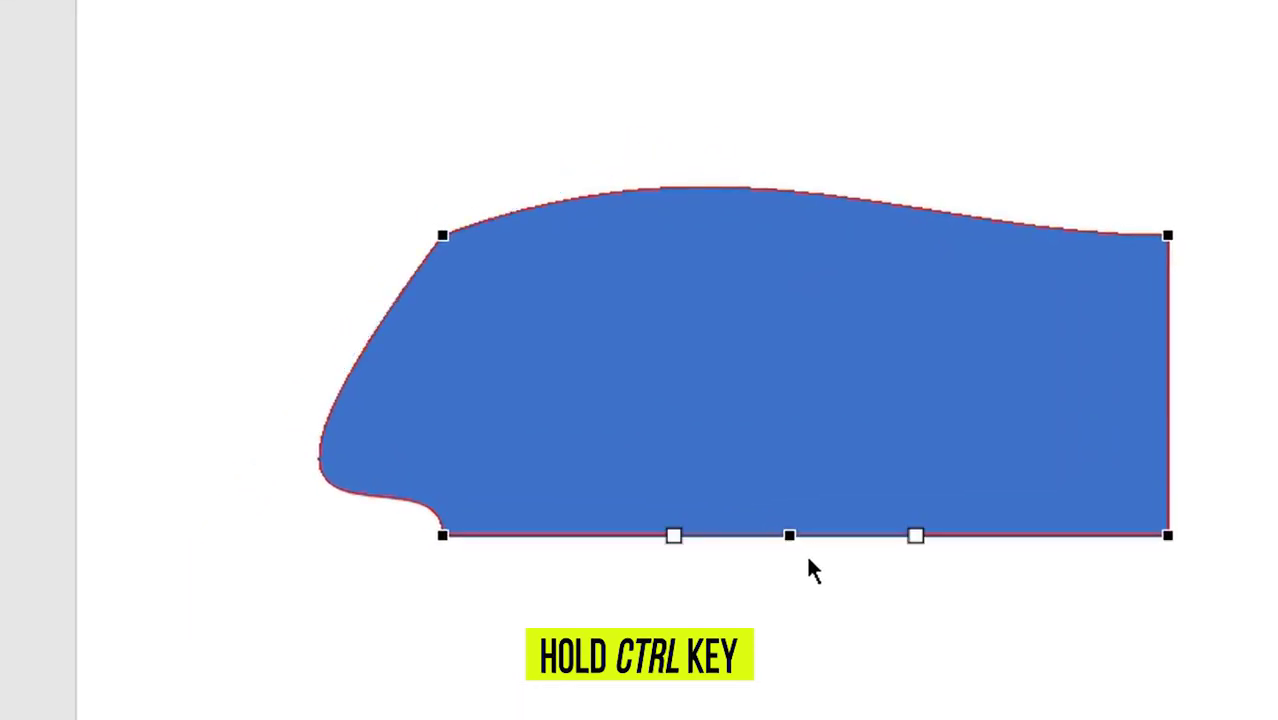
pyautogui.keyDown('ctrl'); pyautogui.click(1022, 536); pyautogui.keyUp('ctrl')
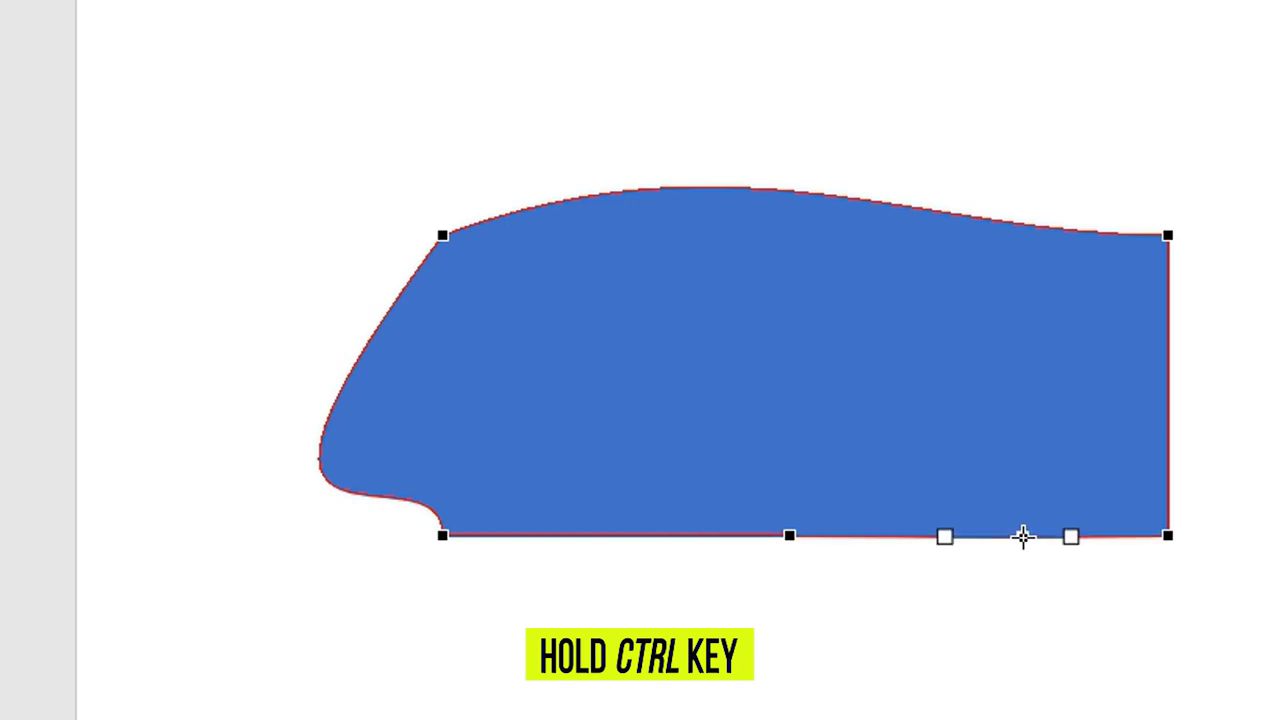
pyautogui.keyDown('ctrl'); pyautogui.click(1165, 368); pyautogui.keyUp('ctrl')
pyautogui.moveTo(1167, 325); pyautogui.dragTo(1084, 322)
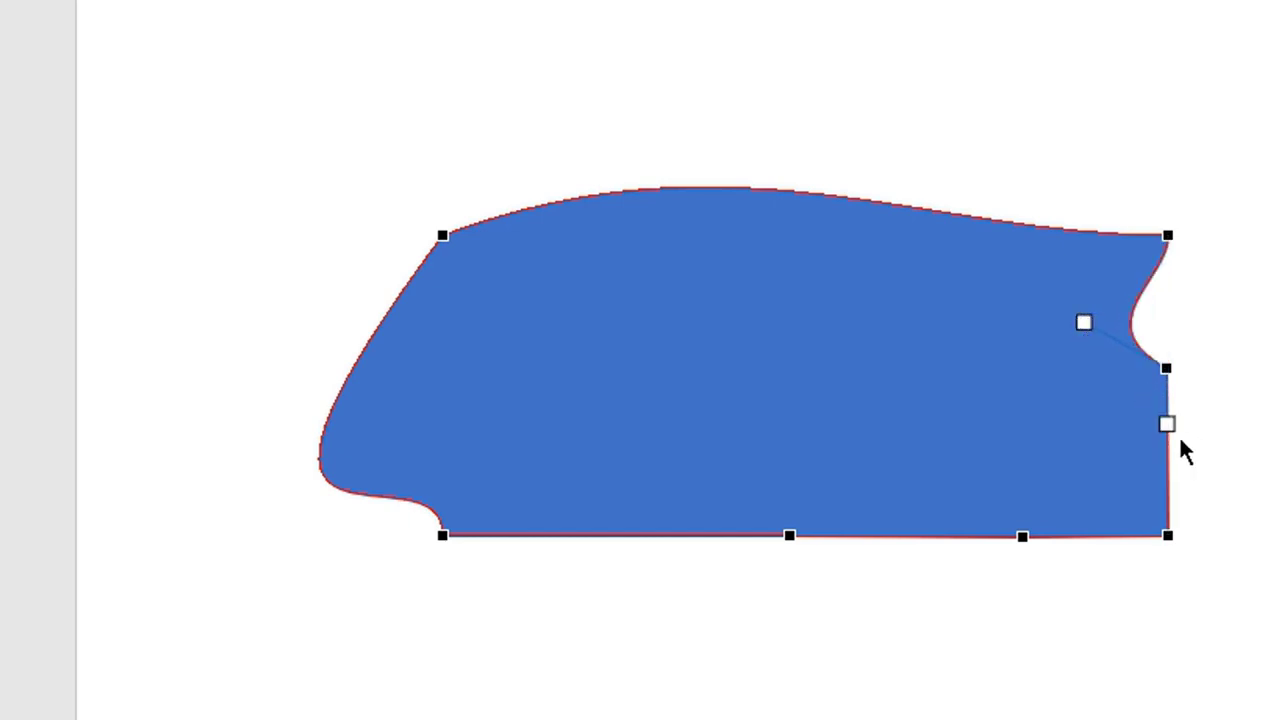
pyautogui.moveTo(1165, 425); pyautogui.dragTo(1267, 482)
# Reshape the bottom edit points so the bottom edge forms humps and waves
pyautogui.click(1022, 537)
pyautogui.moveTo(945, 537); pyautogui.dragTo(912, 436)
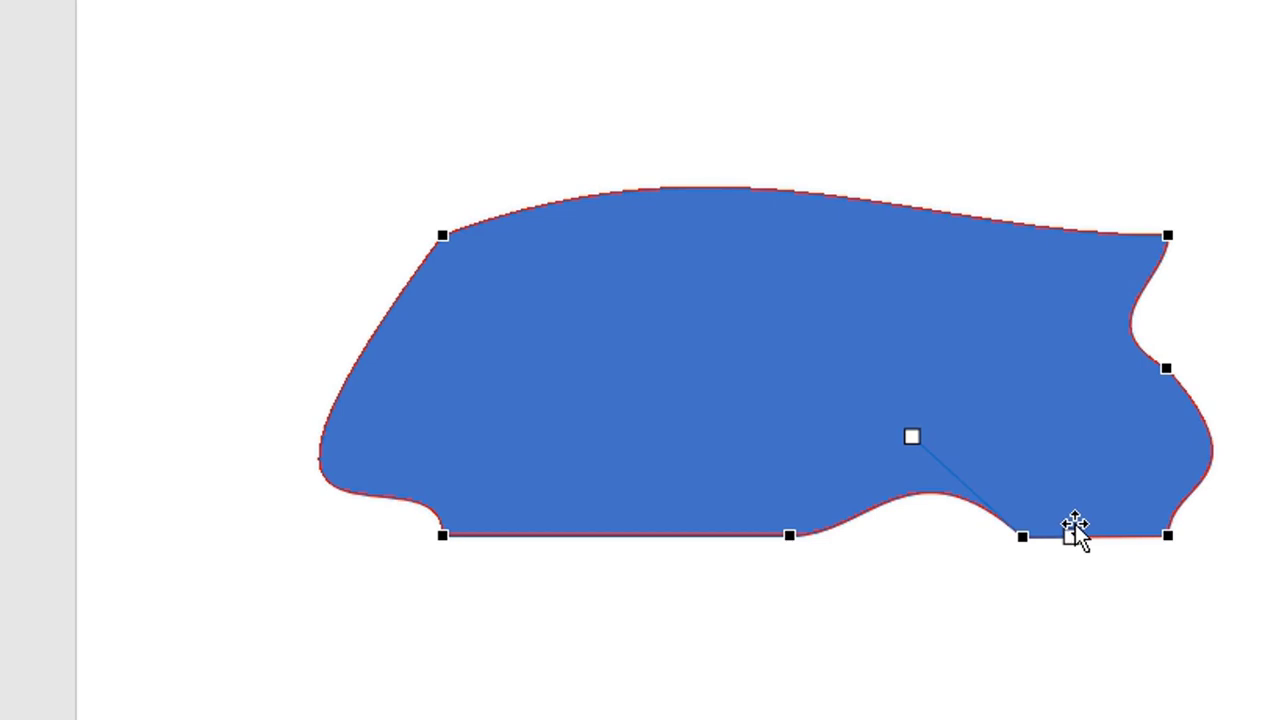
pyautogui.moveTo(1073, 537); pyautogui.dragTo(1061, 633)
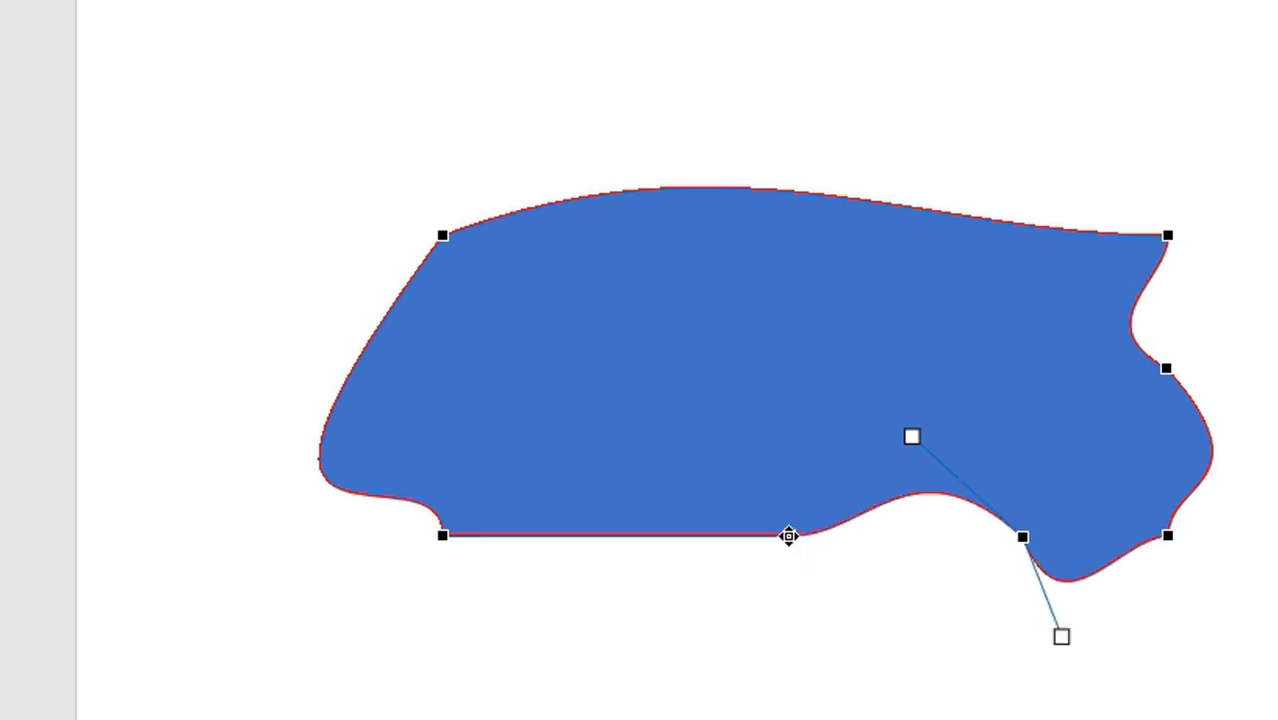
pyautogui.click(790, 535)
pyautogui.moveTo(689, 535); pyautogui.dragTo(625, 391)
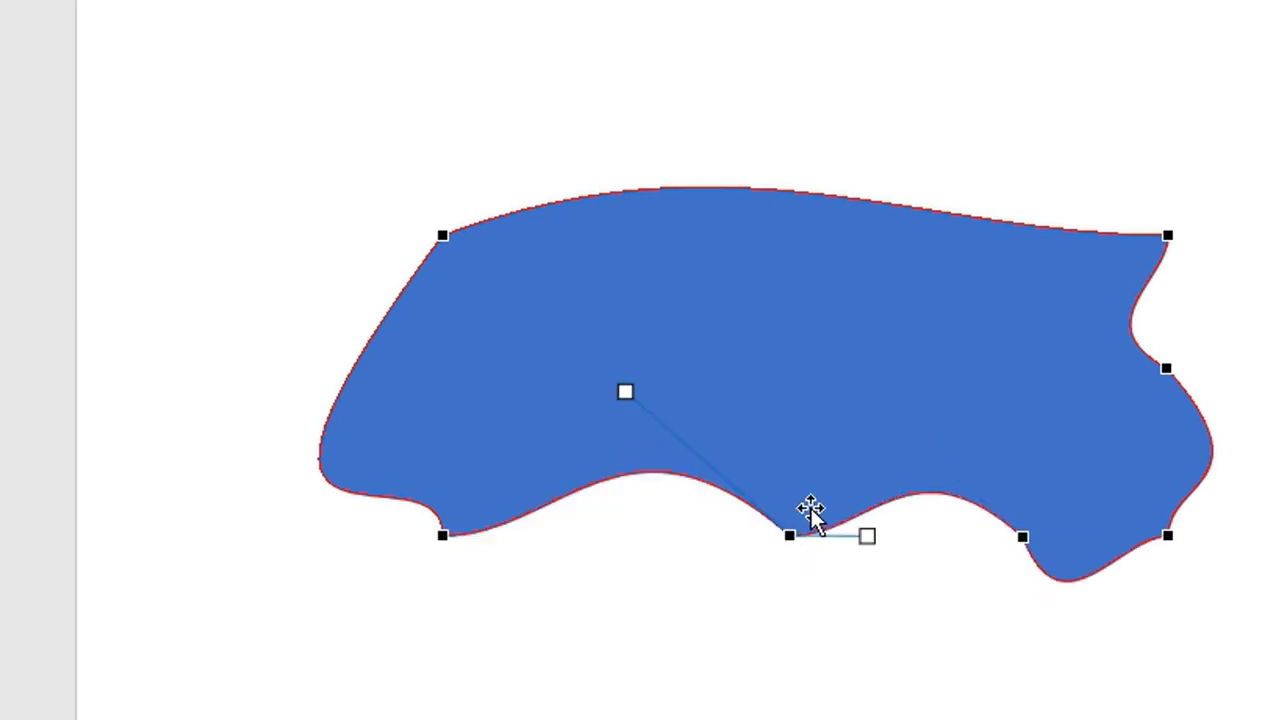
pyautogui.moveTo(868, 540); pyautogui.dragTo(862, 660)
pyautogui.click(993, 645)
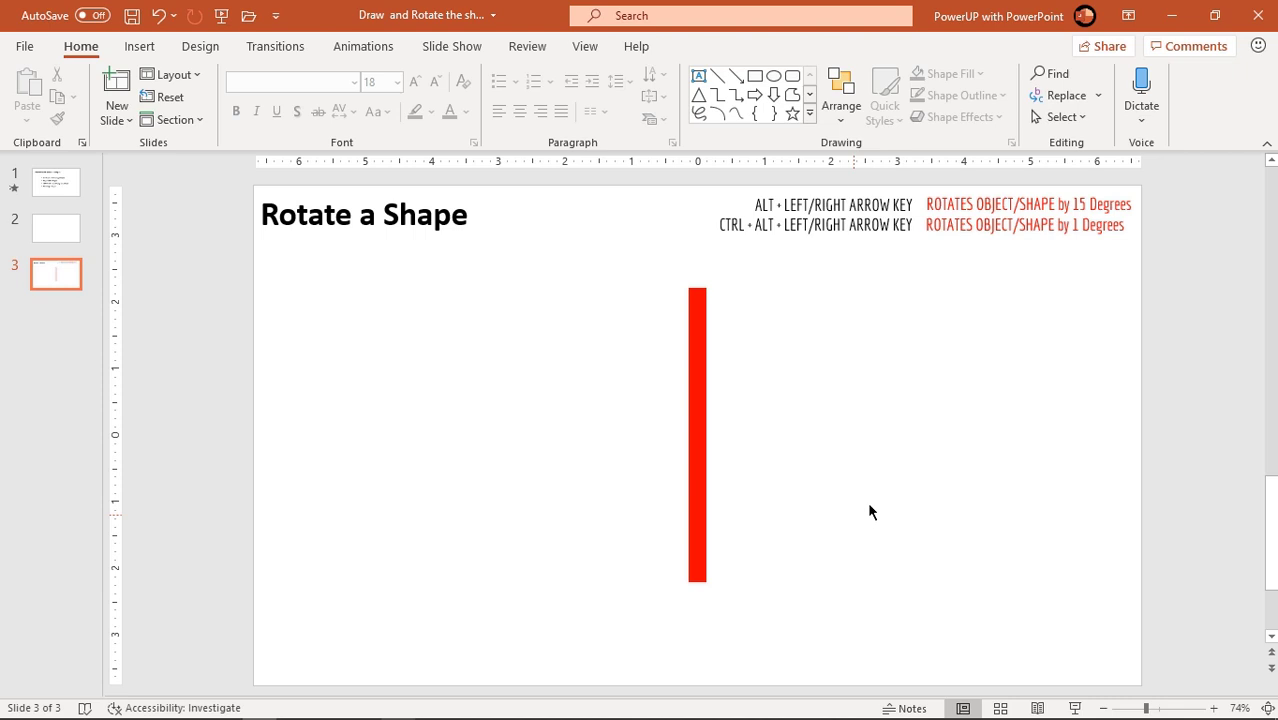
# Rotate the red bar 90° right, then 90° back left
pyautogui.click(698, 395)
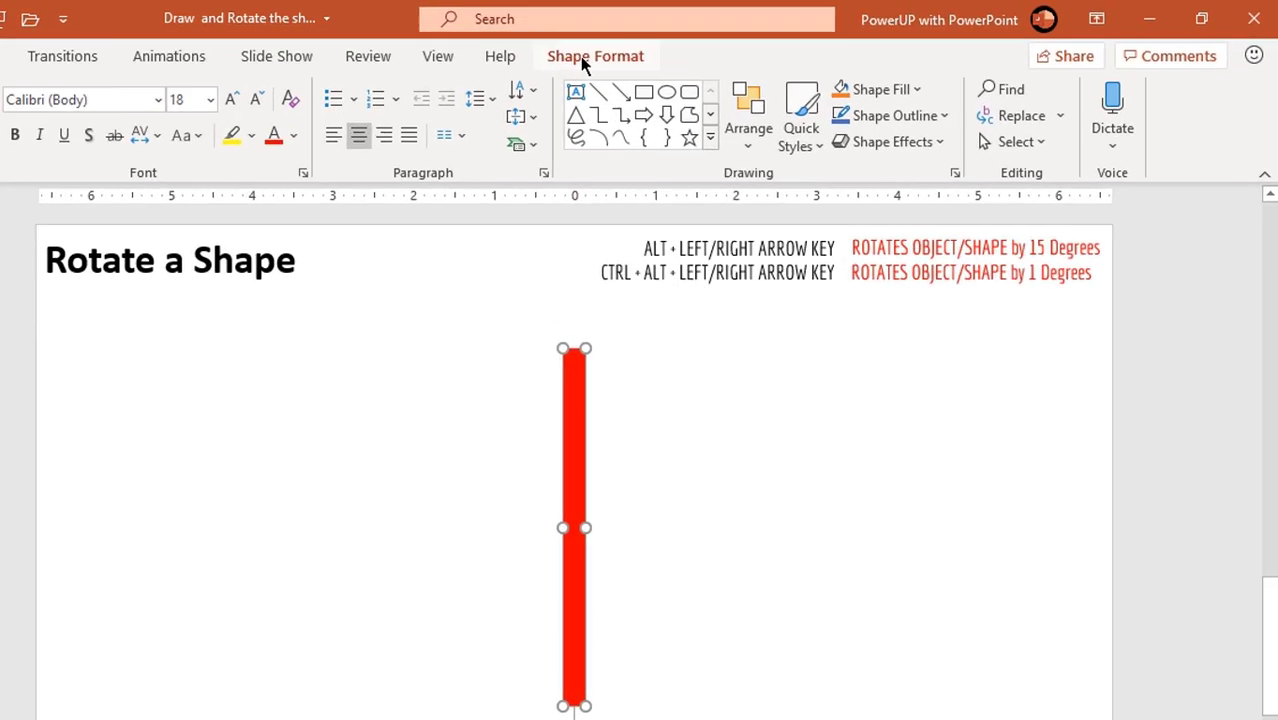
pyautogui.click(580, 56)
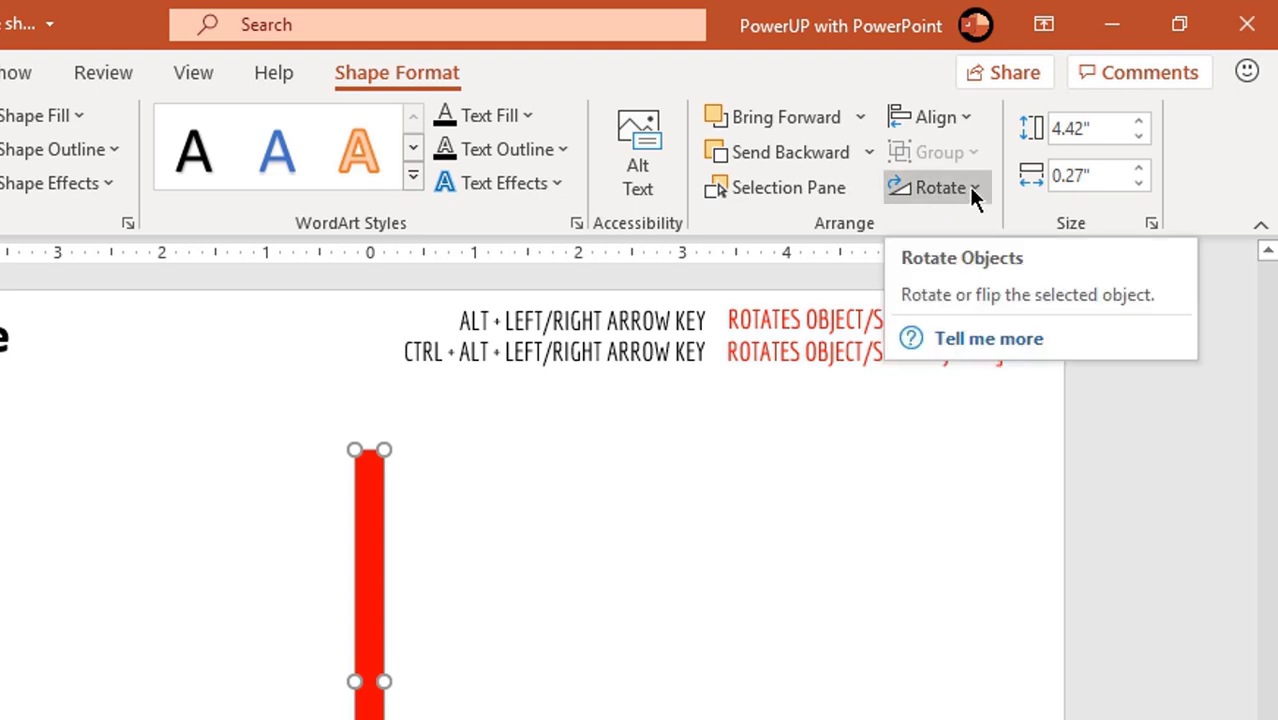
pyautogui.click(968, 188)
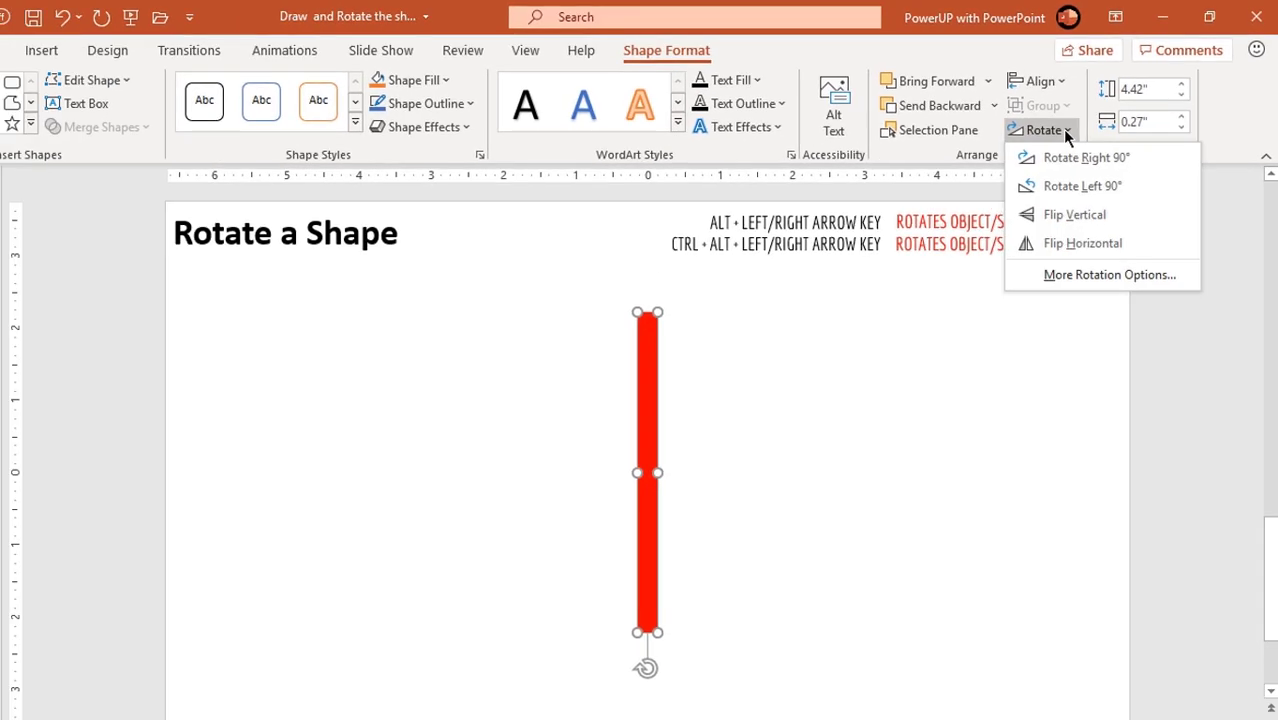
pyautogui.click(1110, 160)
pyautogui.click(1106, 158)
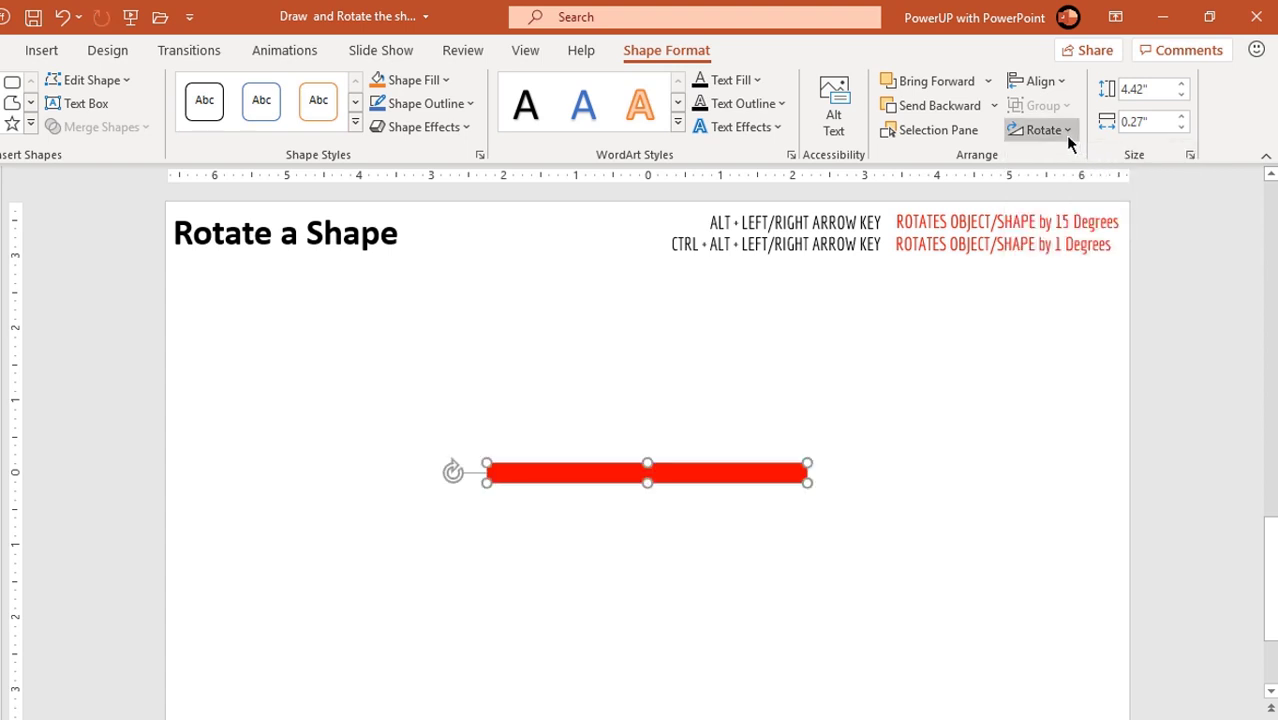
pyautogui.click(1061, 133)
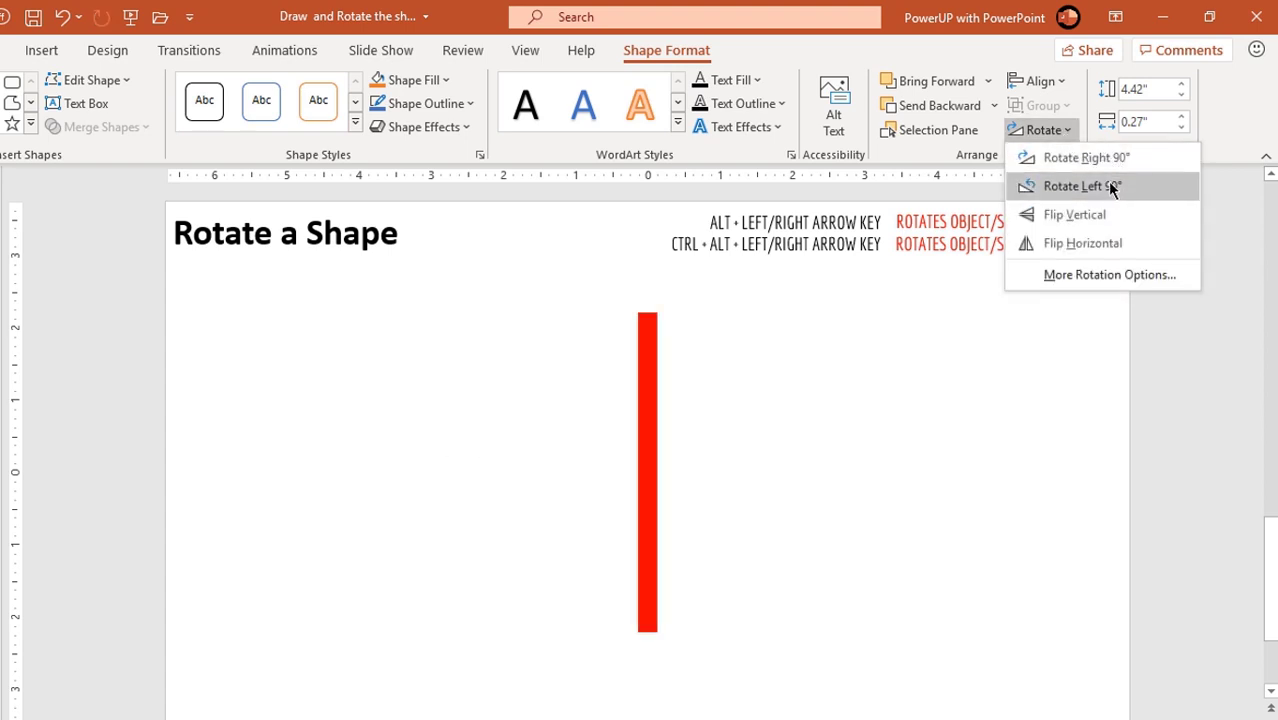
pyautogui.click(1096, 189)
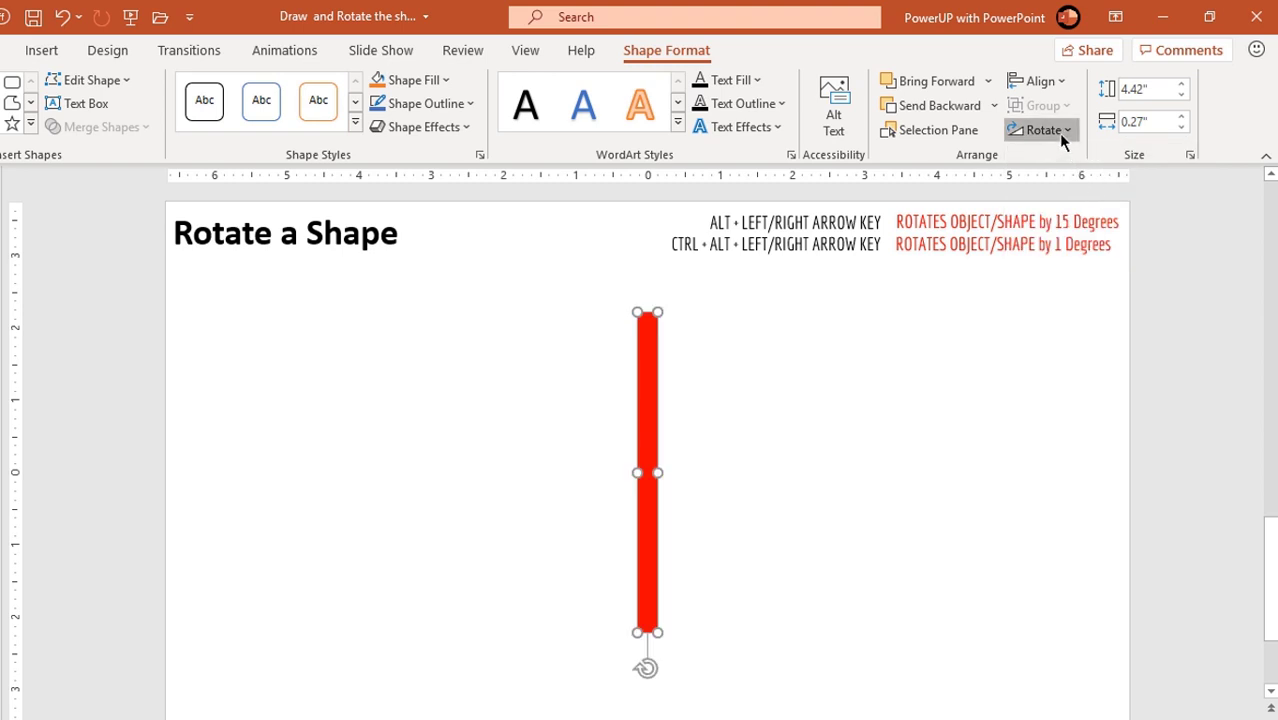
# Flip the red bar vertically and then horizontally
pyautogui.click(1058, 133)
pyautogui.click(1057, 212)
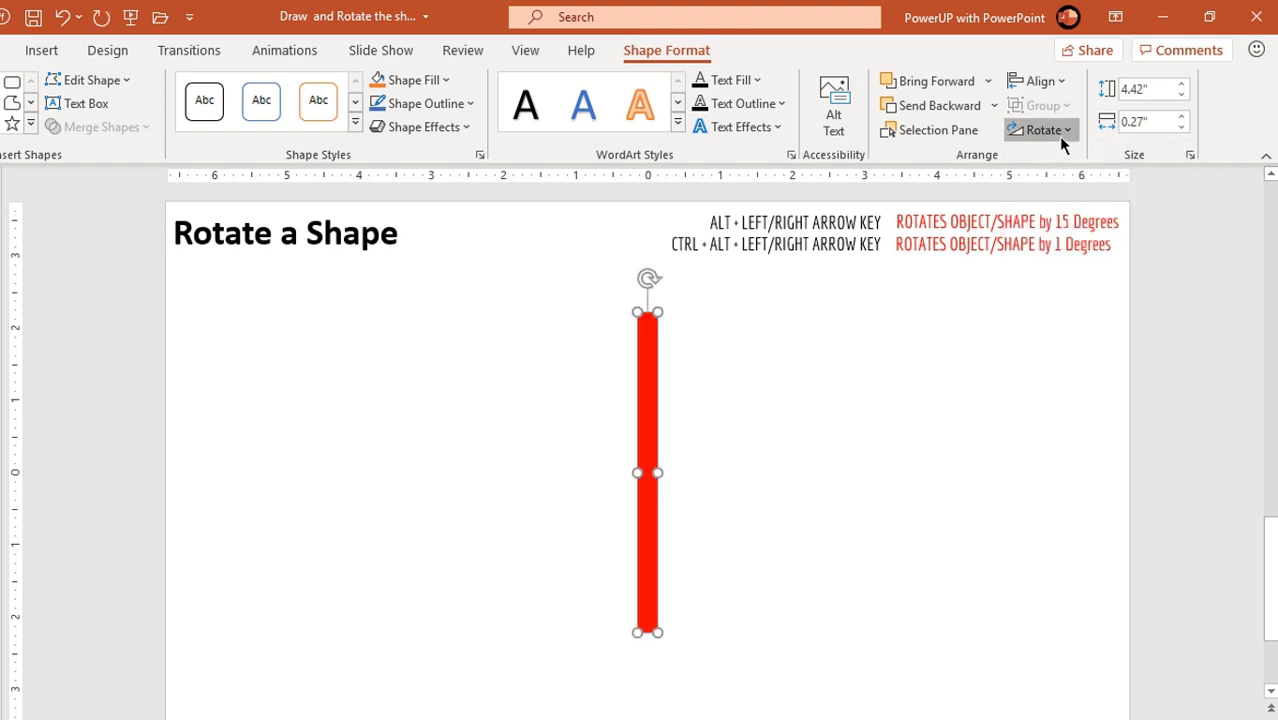
pyautogui.click(1058, 133)
pyautogui.click(1083, 243)
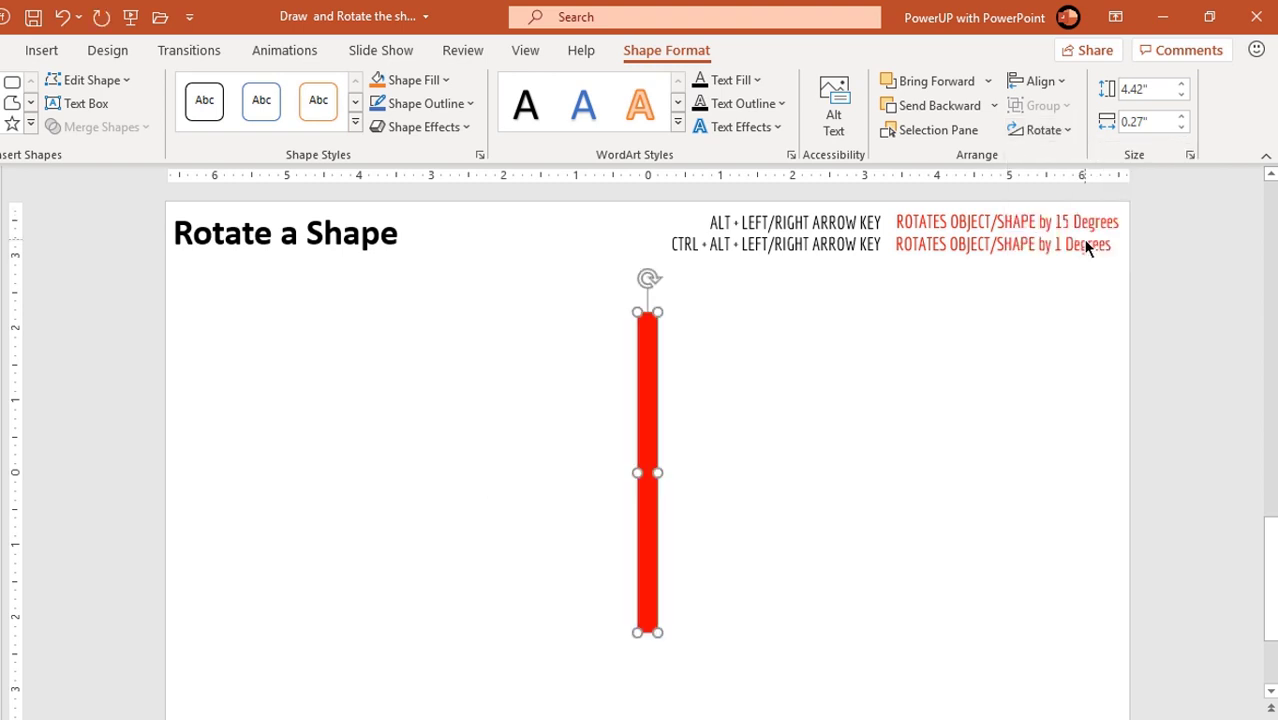
pyautogui.click(1060, 133)
pyautogui.click(1086, 157)
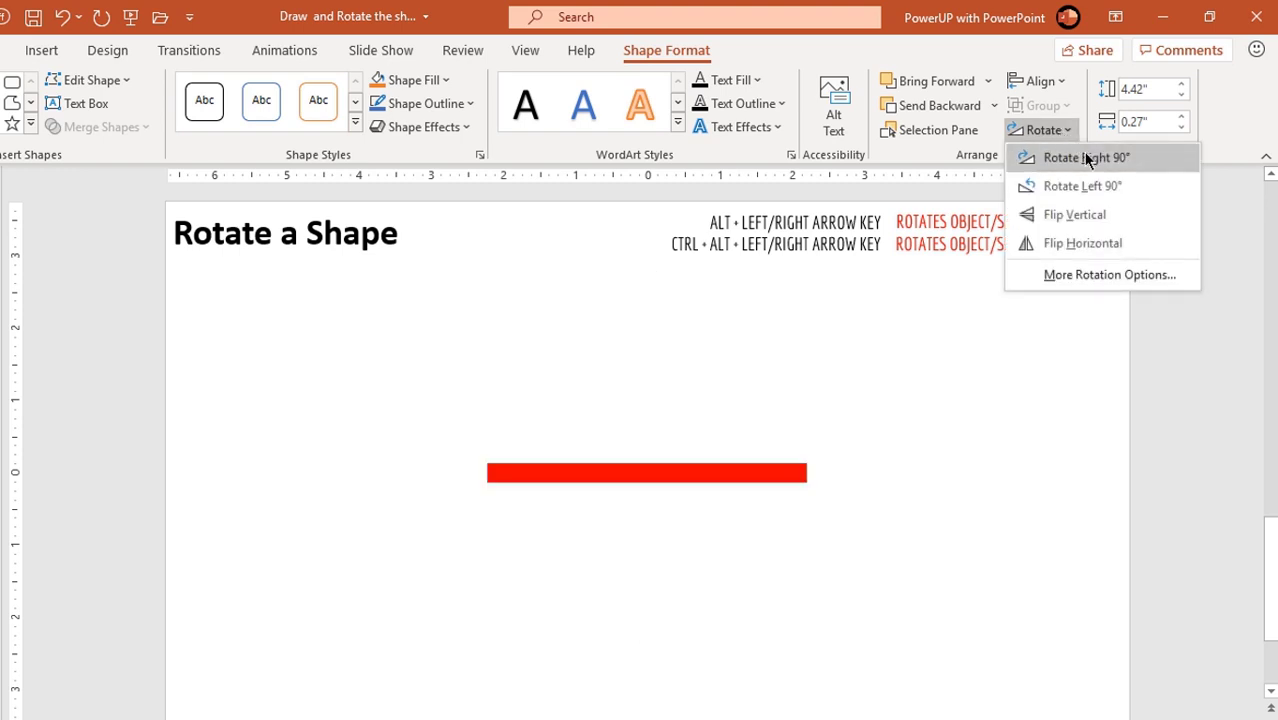
# Set the red bar's rotation to 180° in the Format Shape pane, then close it
pyautogui.click(1079, 276)
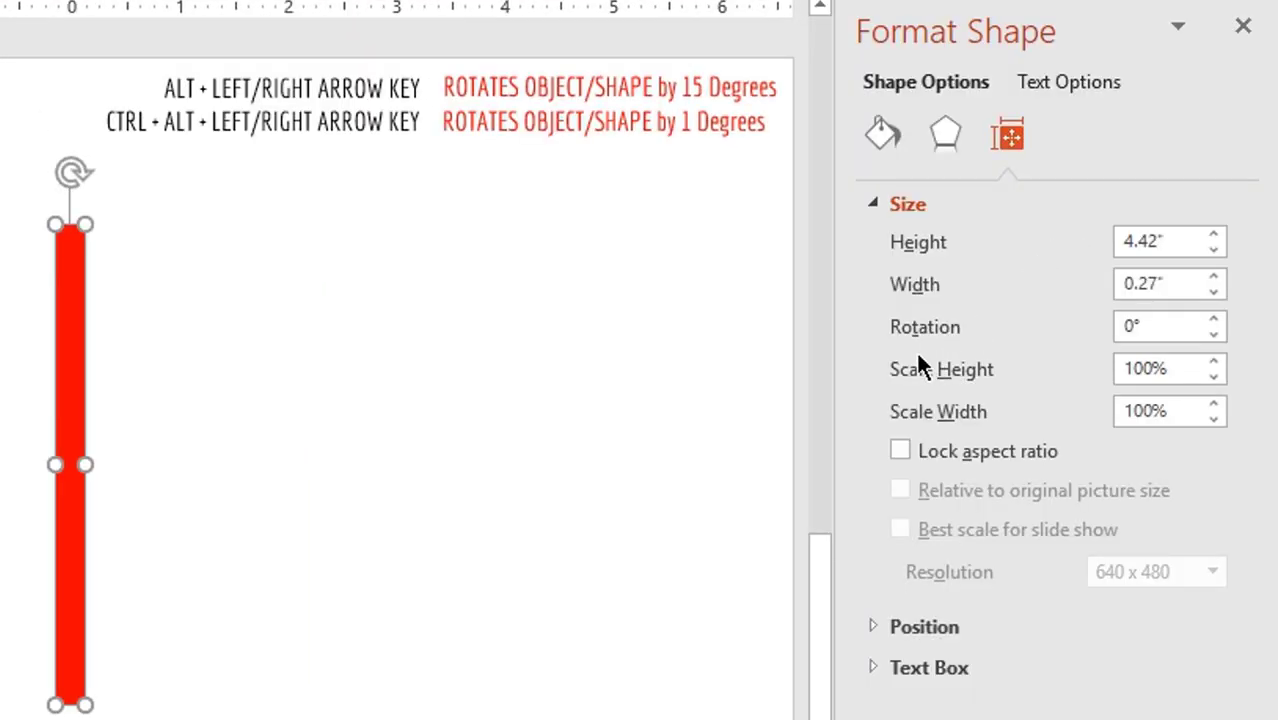
pyautogui.click(1213, 320)
pyautogui.click(1213, 320)
pyautogui.click(1213, 320)
pyautogui.click(1213, 320)
pyautogui.click(1213, 320)
pyautogui.click(1213, 320)
pyautogui.click(1213, 320)
pyautogui.click(1213, 320)
pyautogui.click(1213, 320)
pyautogui.click(1213, 320)
pyautogui.click(1213, 320)
pyautogui.click(1213, 320)
pyautogui.click(1213, 320)
pyautogui.click(1213, 320)
pyautogui.click(1213, 320)
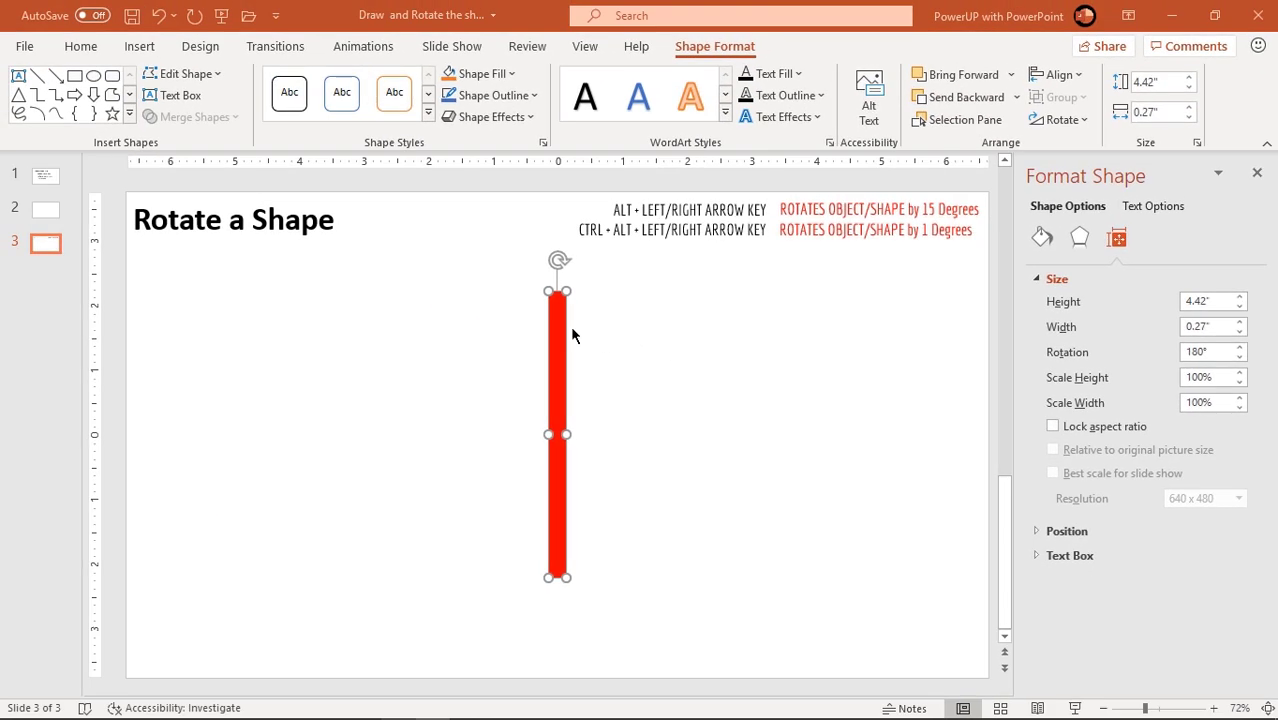
pyautogui.click(1257, 173)
pyautogui.click(792, 384)
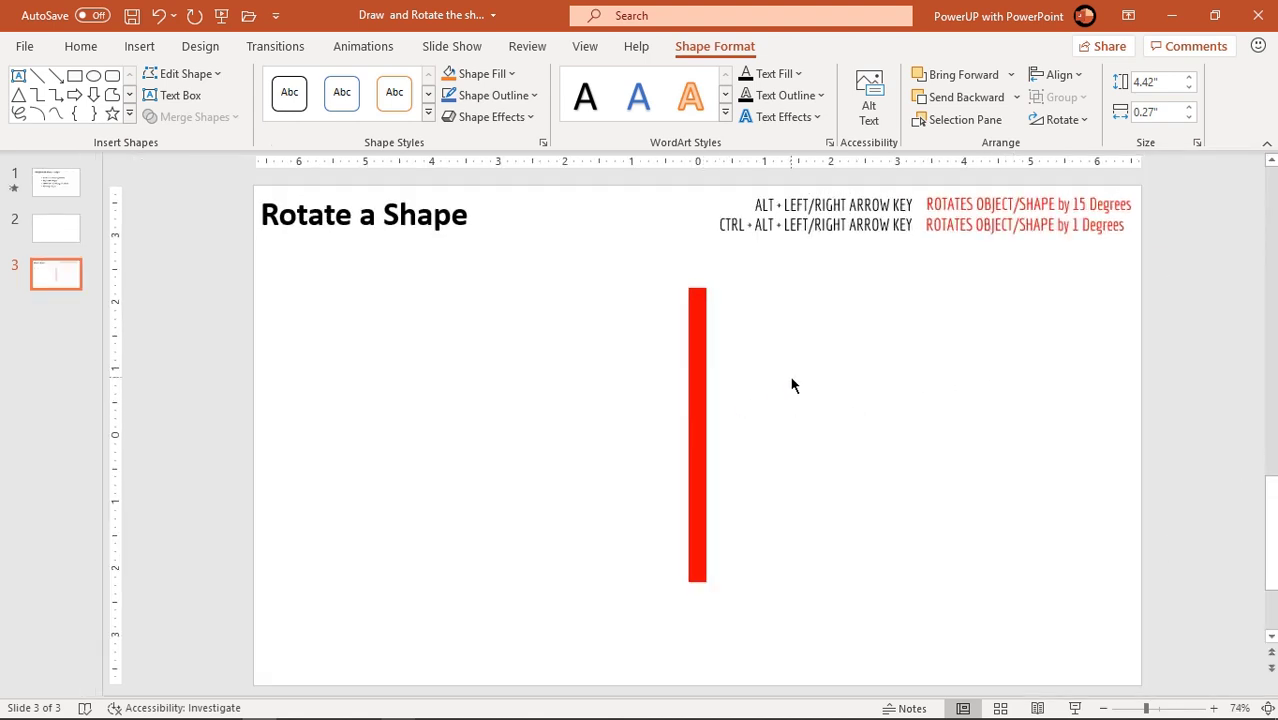
# Tilt the red bar diagonally with Alt+arrow 15° turns and Ctrl+Alt+arrow 1° nudges
pyautogui.click(696, 366)
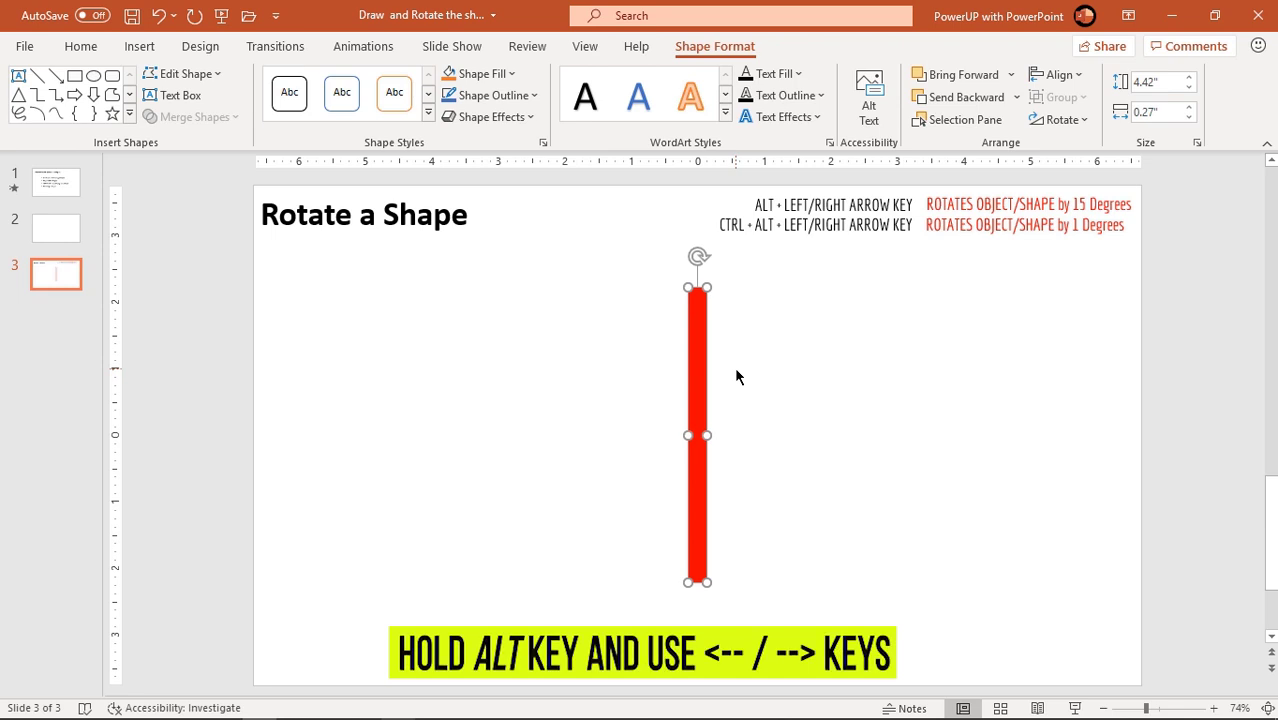
pyautogui.press('alt')
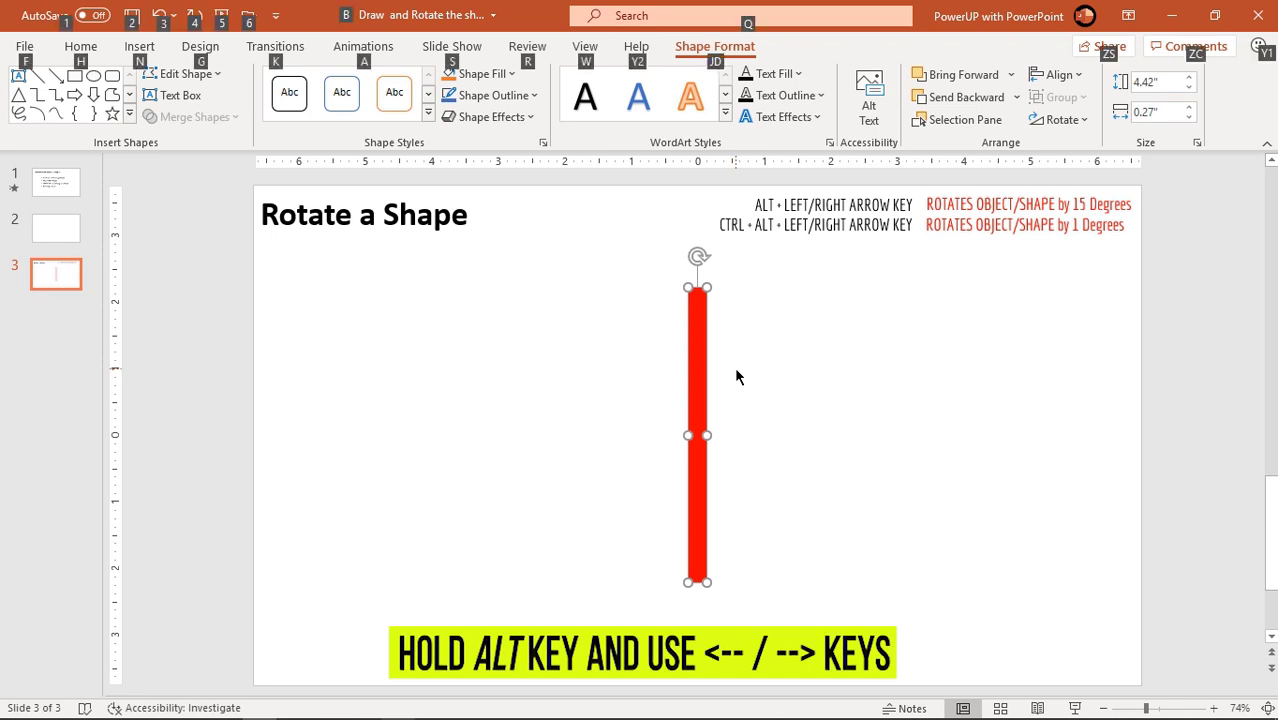
pyautogui.hotkey('alt', 'Right')
pyautogui.hotkey('alt', 'Right')
pyautogui.hotkey('alt', 'Right')
pyautogui.hotkey('alt', 'Right')
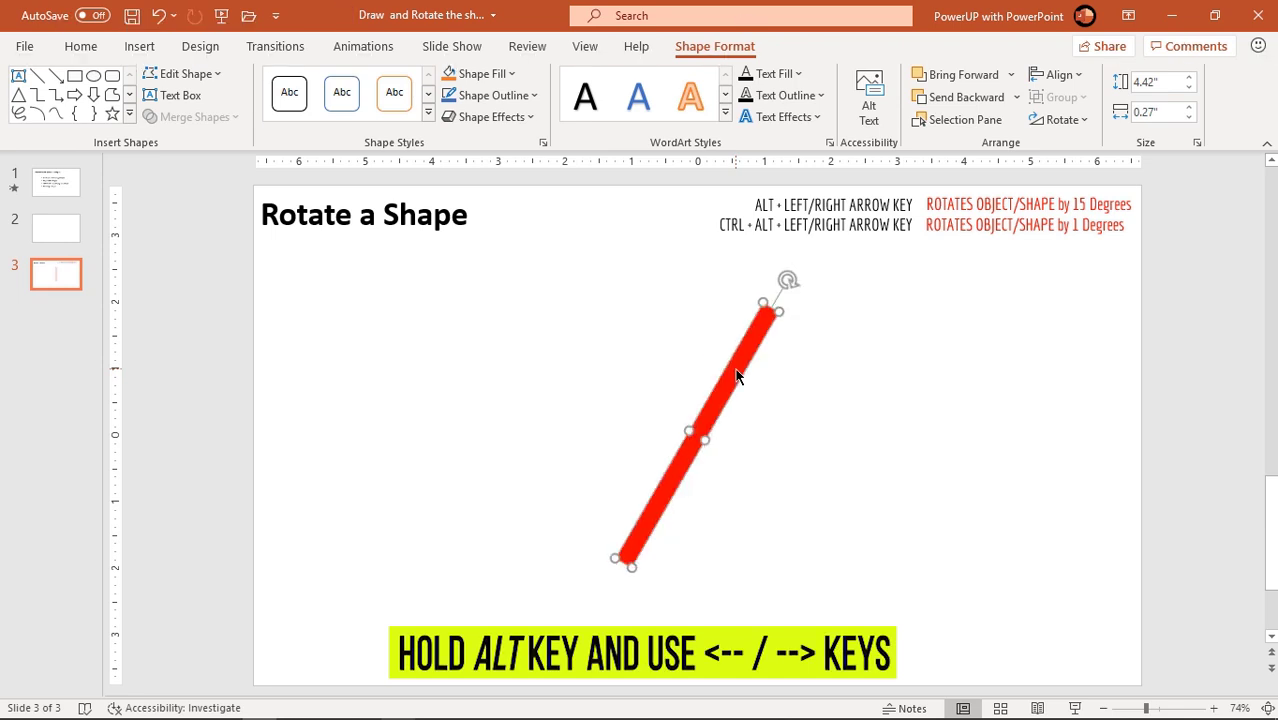
pyautogui.hotkey('alt', 'Left')
pyautogui.hotkey('alt', 'Left')
pyautogui.hotkey('alt', 'Left')
pyautogui.hotkey('alt', 'Left')
pyautogui.hotkey('alt', 'Left')
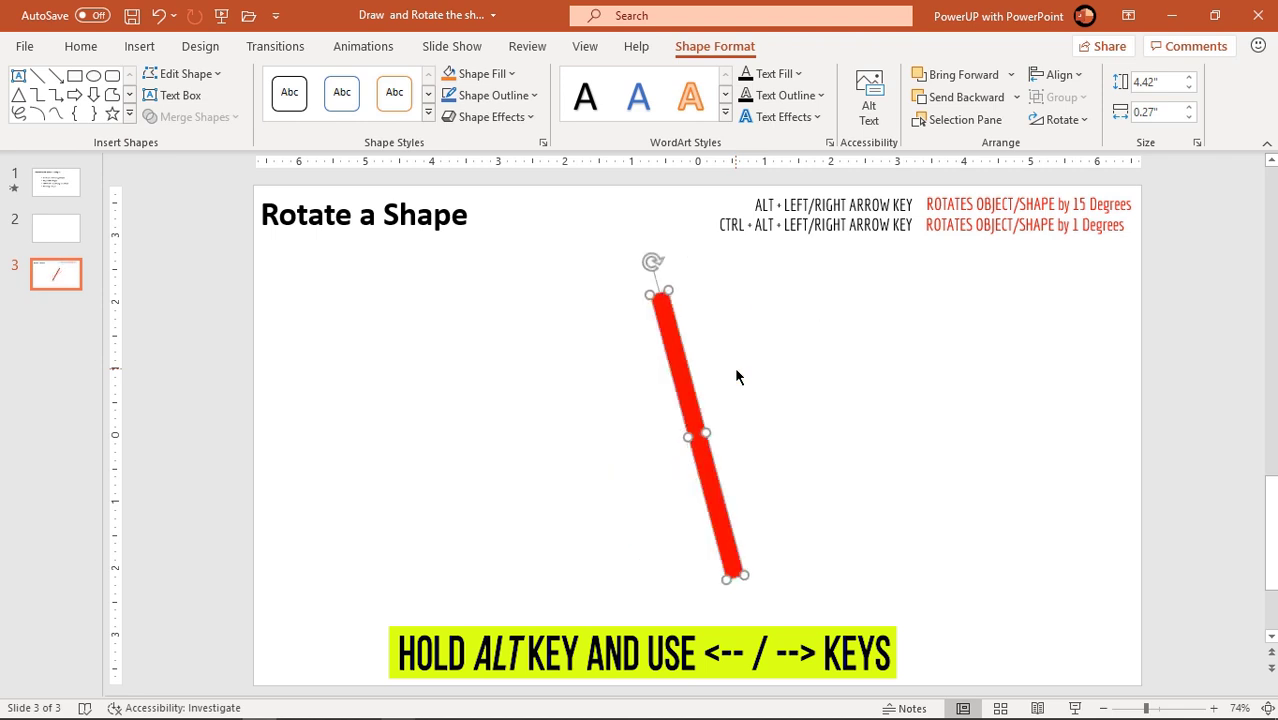
pyautogui.hotkey('alt', 'Left')
pyautogui.hotkey('alt', 'Left')
pyautogui.hotkey('alt', 'Left')
pyautogui.hotkey('alt', 'Left')
pyautogui.hotkey('alt', 'Left')
pyautogui.hotkey('alt', 'Left')
pyautogui.hotkey('alt', 'Left')
pyautogui.hotkey('alt', 'Left')
pyautogui.hotkey('alt', 'Left')
pyautogui.hotkey('alt', 'Left')
pyautogui.hotkey('alt', 'Left')
pyautogui.hotkey('alt', 'Left')
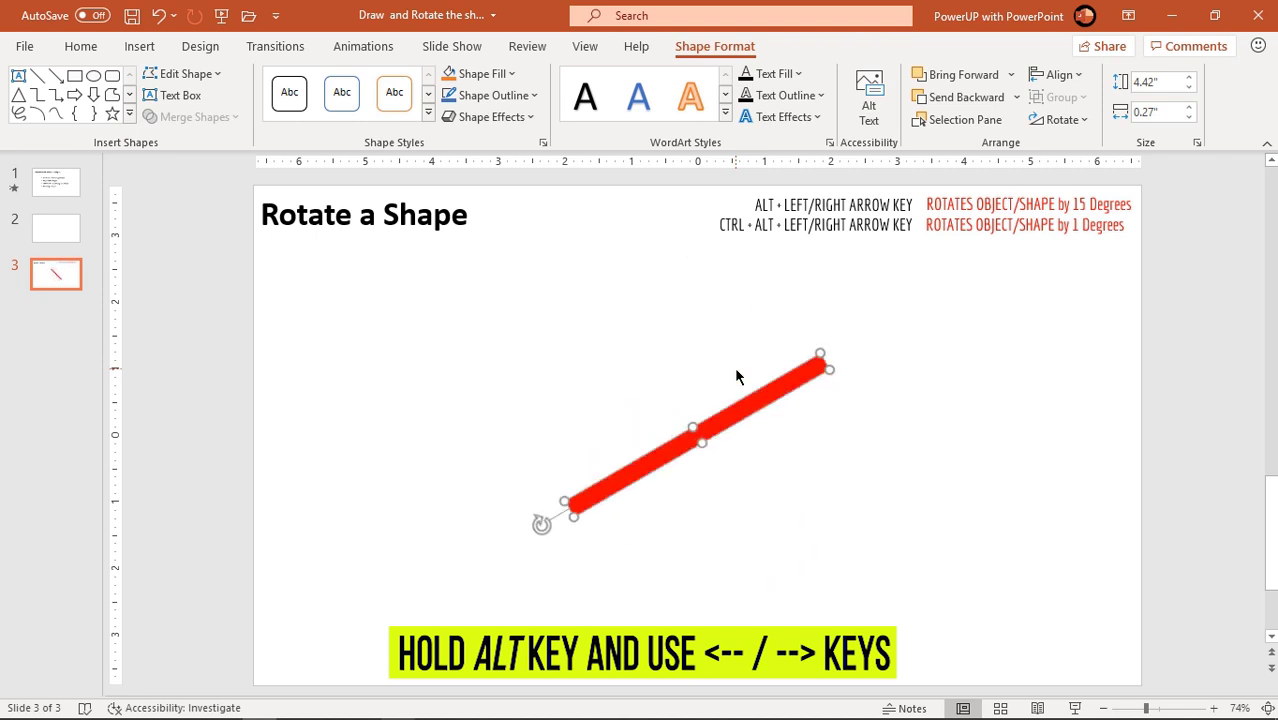
pyautogui.hotkey('alt', 'Left')
pyautogui.hotkey('alt', 'Left')
pyautogui.hotkey('alt', 'Left')
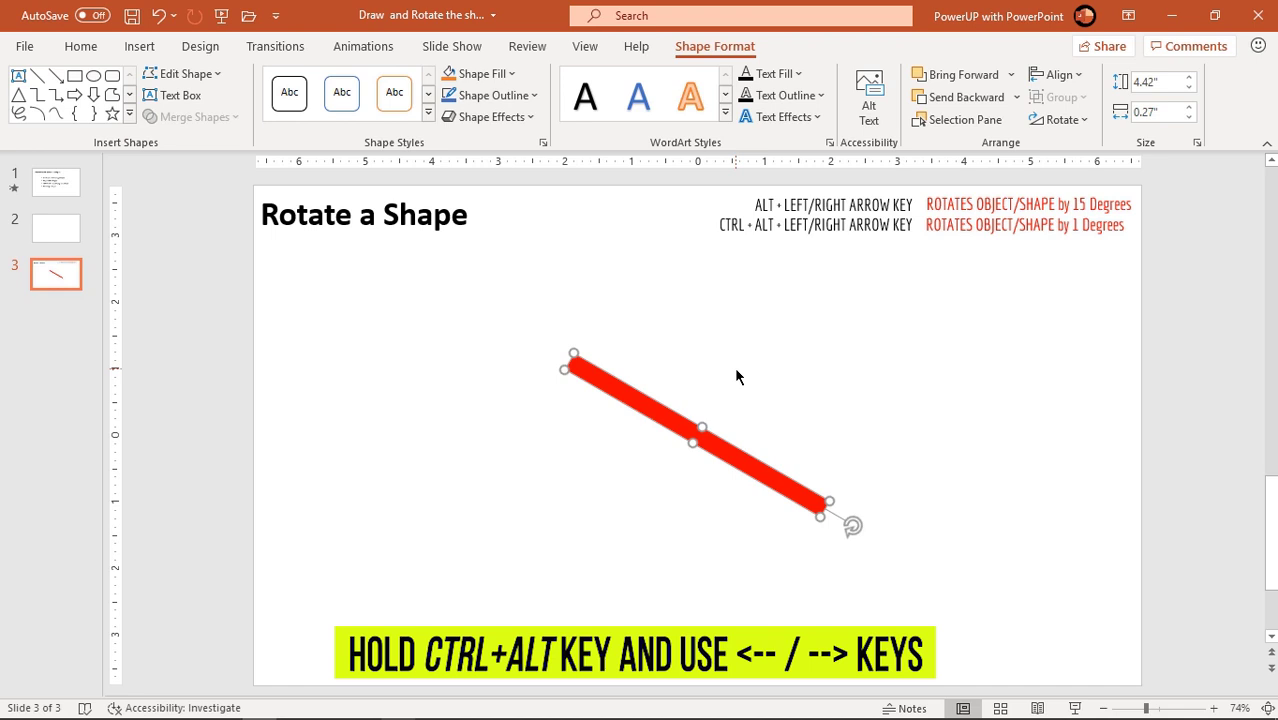
pyautogui.hotkey('ctrl', 'alt', 'Left')
pyautogui.hotkey('ctrl', 'alt', 'Left')
pyautogui.hotkey('ctrl', 'alt', 'Left')
pyautogui.hotkey('ctrl', 'alt', 'Left')
pyautogui.hotkey('ctrl', 'alt', 'Left')
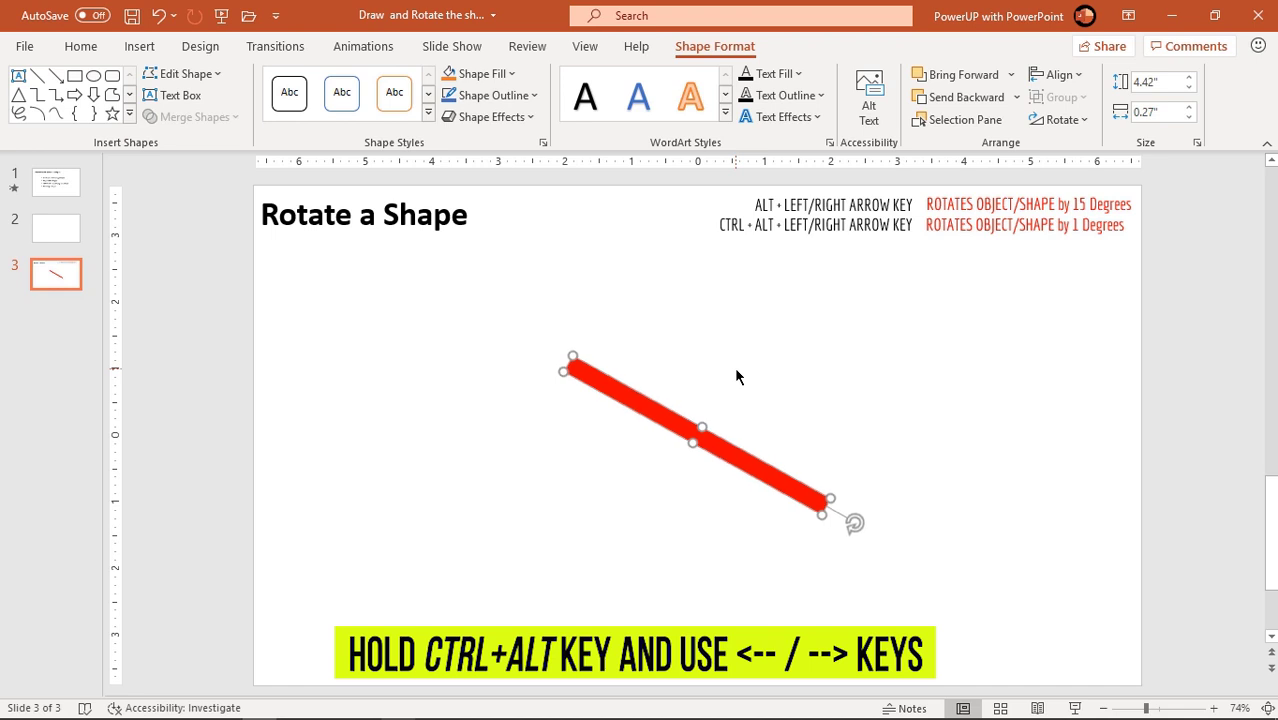
pyautogui.hotkey('ctrl', 'alt', 'Right')
pyautogui.hotkey('ctrl', 'alt', 'Right')
pyautogui.hotkey('ctrl', 'alt', 'Right')
pyautogui.hotkey('ctrl', 'alt', 'Right')
pyautogui.hotkey('ctrl', 'alt', 'Right')
pyautogui.hotkey('ctrl', 'alt', 'Right')
pyautogui.hotkey('ctrl', 'alt', 'Right')
pyautogui.hotkey('ctrl', 'alt', 'Right')
pyautogui.hotkey('ctrl', 'alt', 'Right')
pyautogui.hotkey('ctrl', 'alt', 'Right')
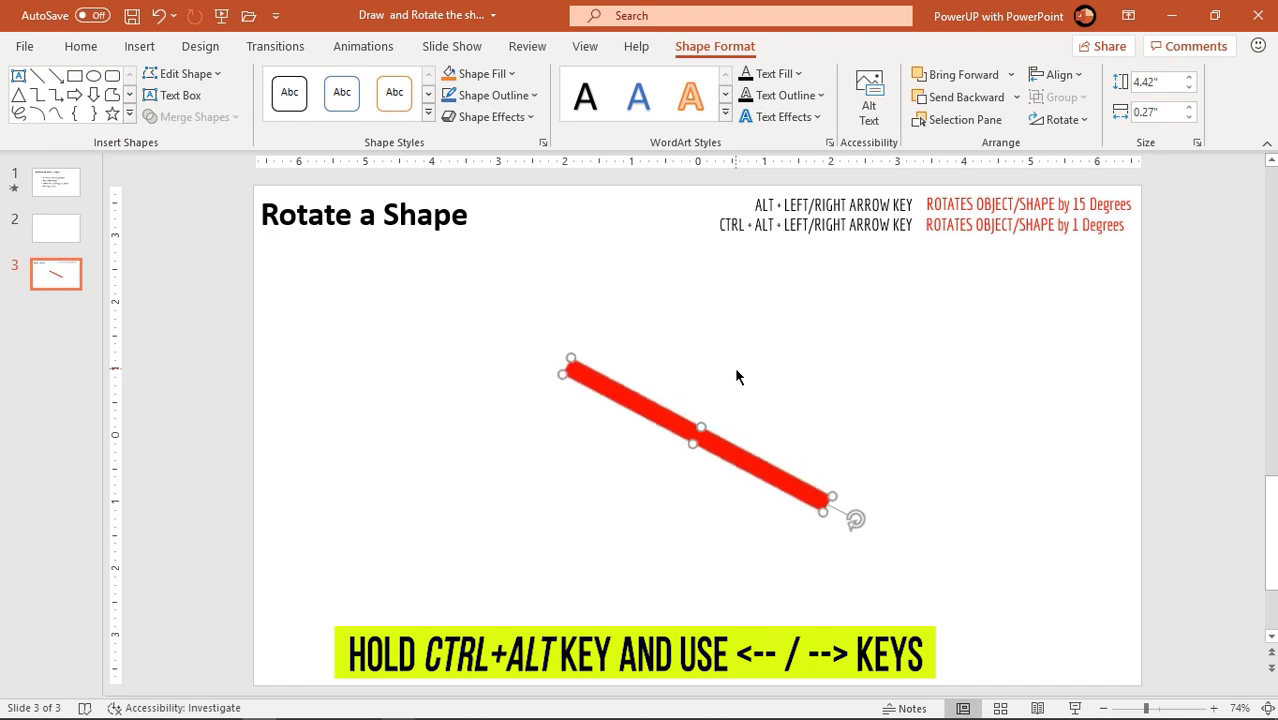